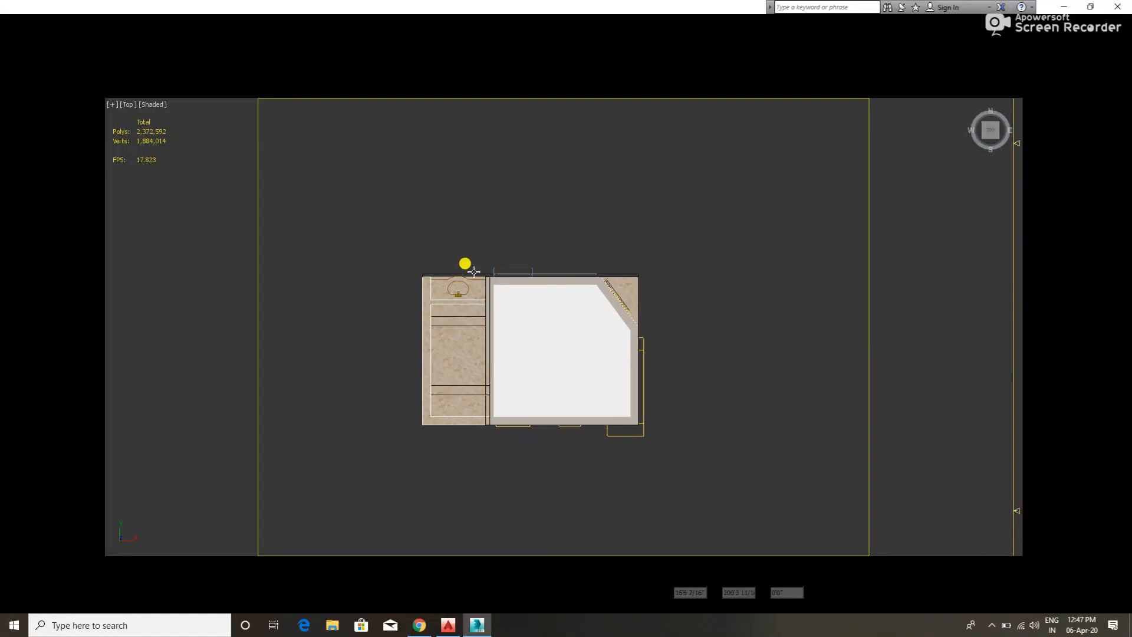
- Leave expert mode, switch the top view to wireframe and select the physical camera in the room's upper-left corner
{"action": "key", "text": "ctrl+x"}
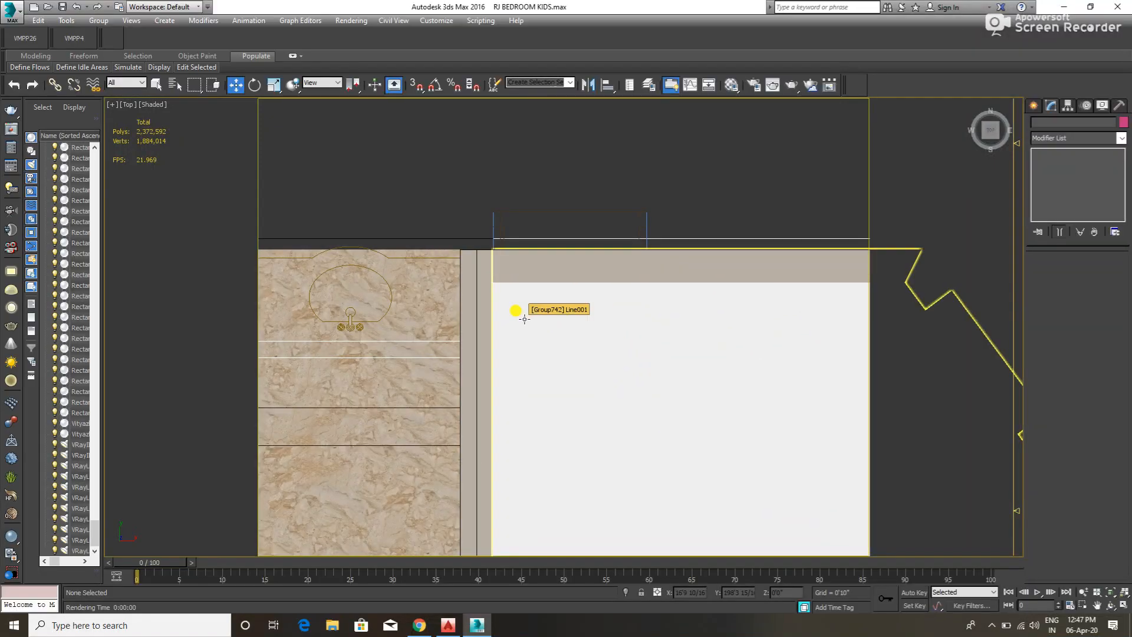
{"action": "key", "text": "F3"}
{"action": "scroll", "coordinate": [524, 319], "scroll_direction": "up", "scroll_amount": 3}
{"action": "left_click", "coordinate": [522, 353]}
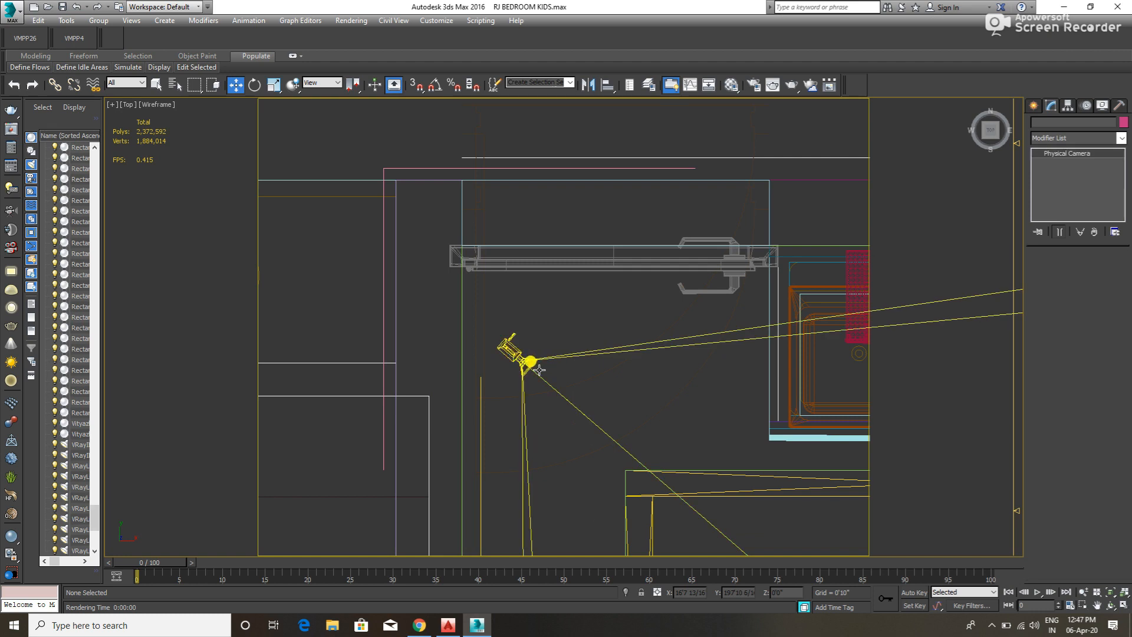
{"action": "scroll", "coordinate": [539, 370], "scroll_direction": "down", "scroll_amount": 5}
{"action": "scroll", "coordinate": [481, 342], "scroll_direction": "down", "scroll_amount": 6}
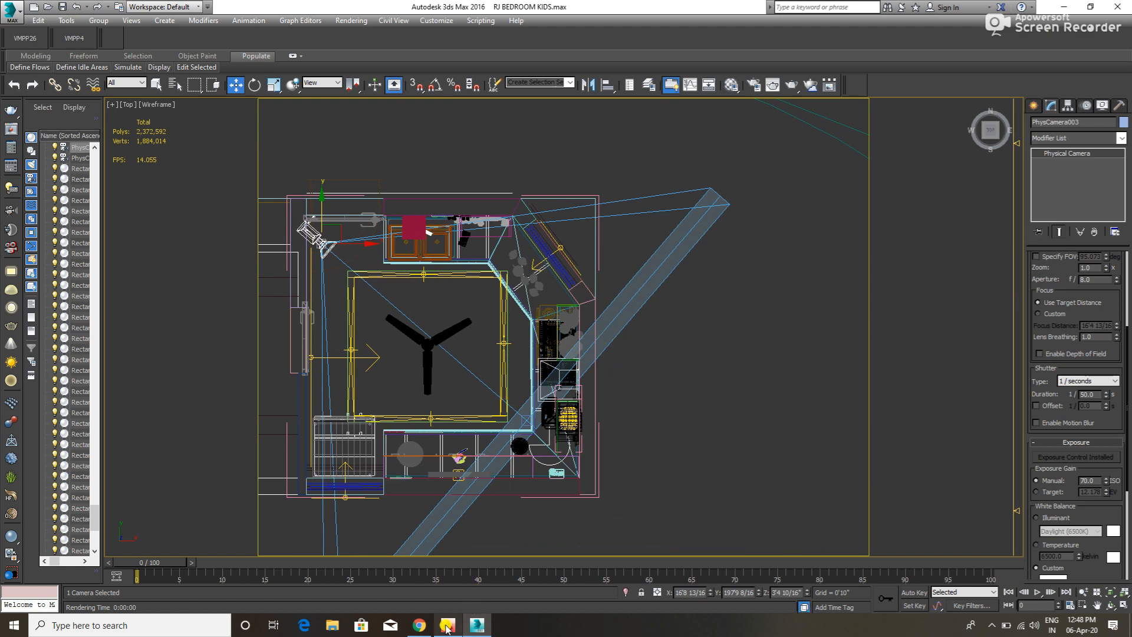
- Set the camera's shutter duration to 1/30 second and its manual exposure gain to 50 ISO
{"action": "mouse_move", "coordinate": [428, 630]}
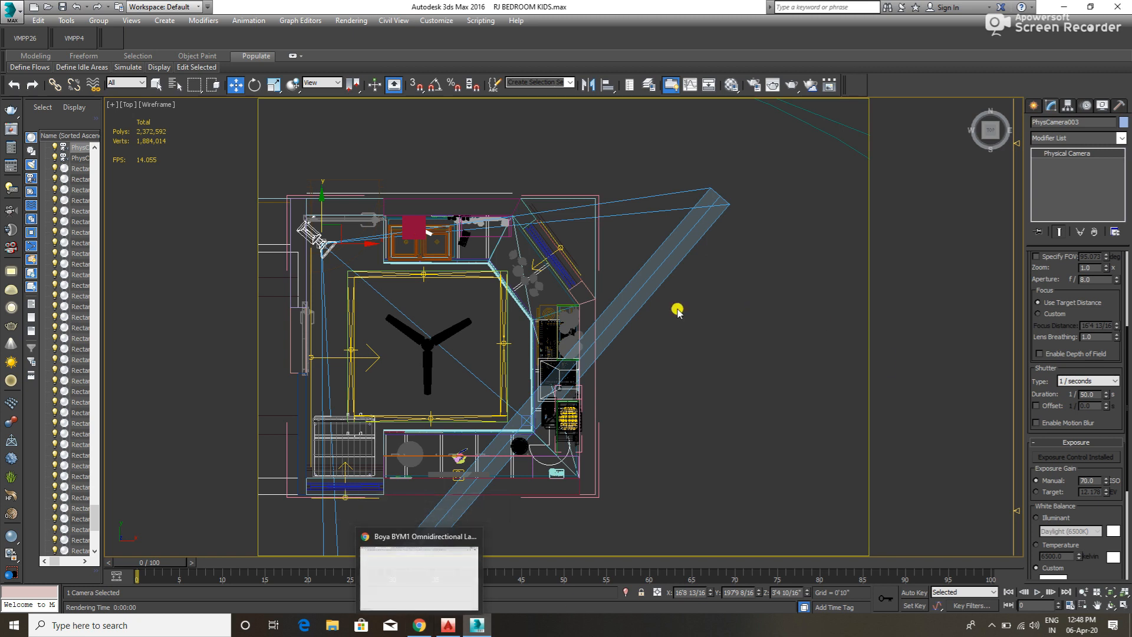
{"action": "double_click", "coordinate": [1088, 394]}
{"action": "type", "text": "3"}
{"action": "double_click", "coordinate": [1089, 480]}
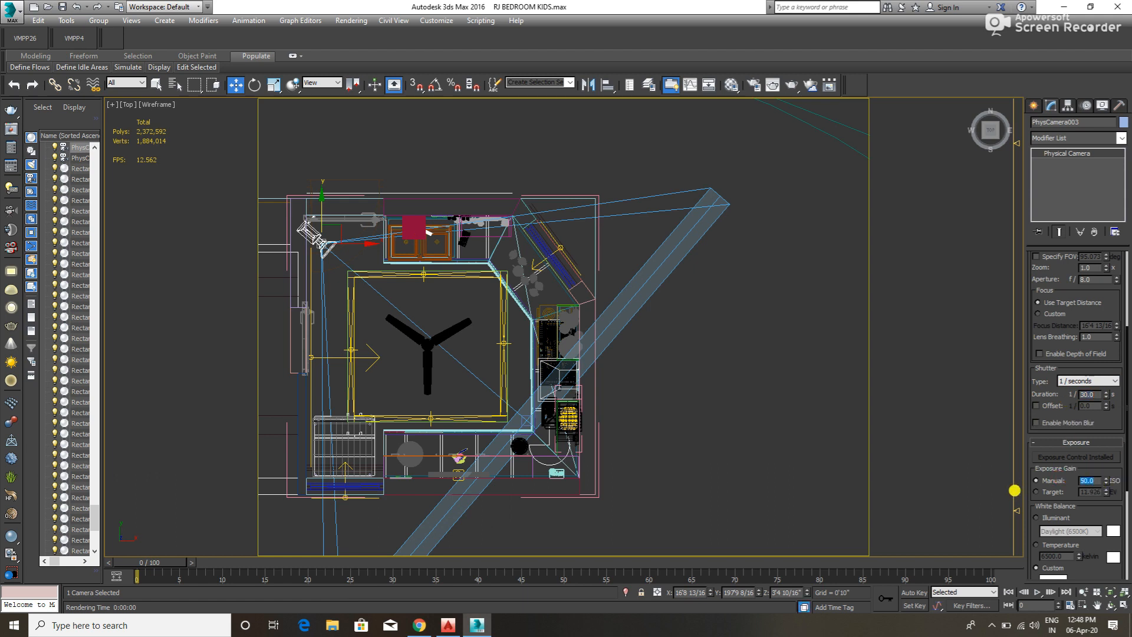
- Look through the selected physical camera with safe frames on and shaded display
{"action": "middle_click_drag", "start_coordinate": [422, 318], "coordinate": [563, 321]}
{"action": "key", "text": "c"}
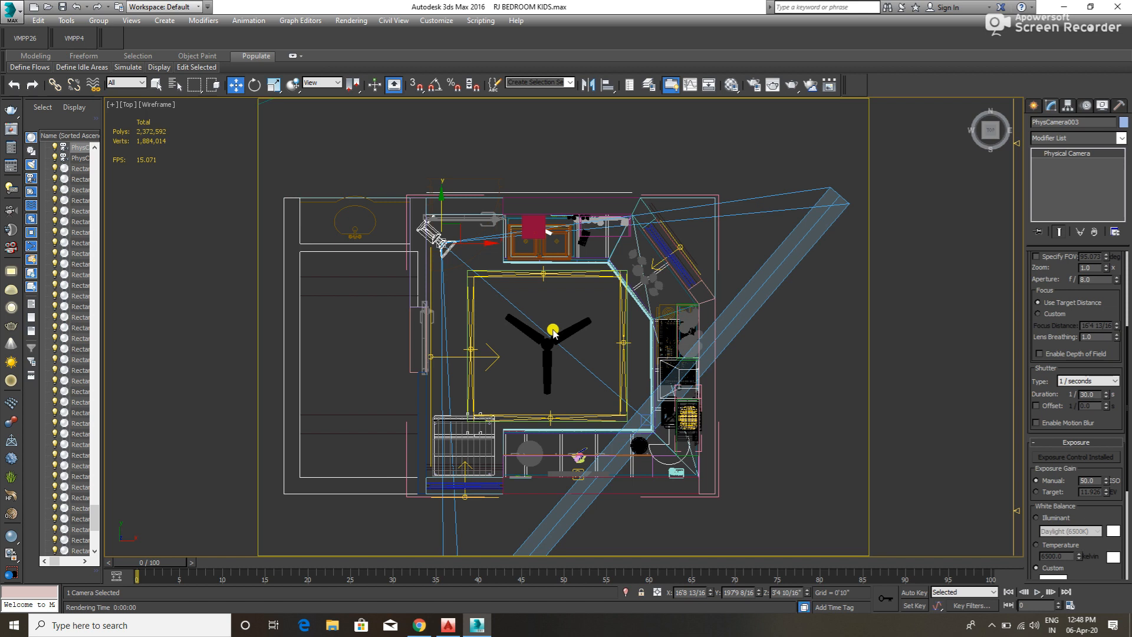
{"action": "key", "text": "shift+f"}
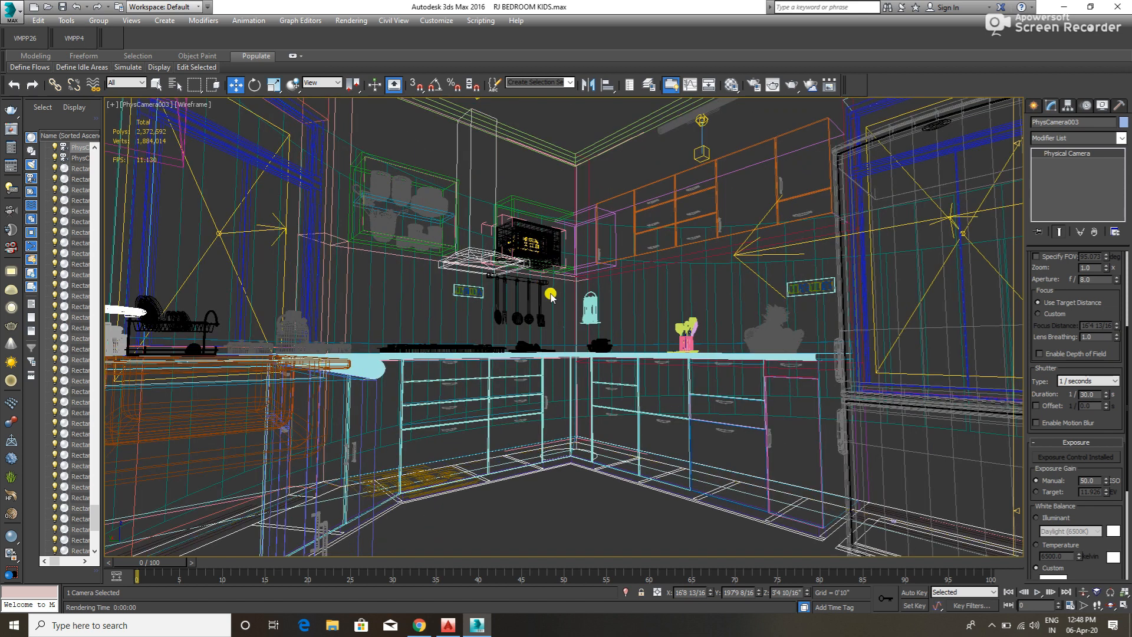
{"action": "key", "text": "shift+f"}
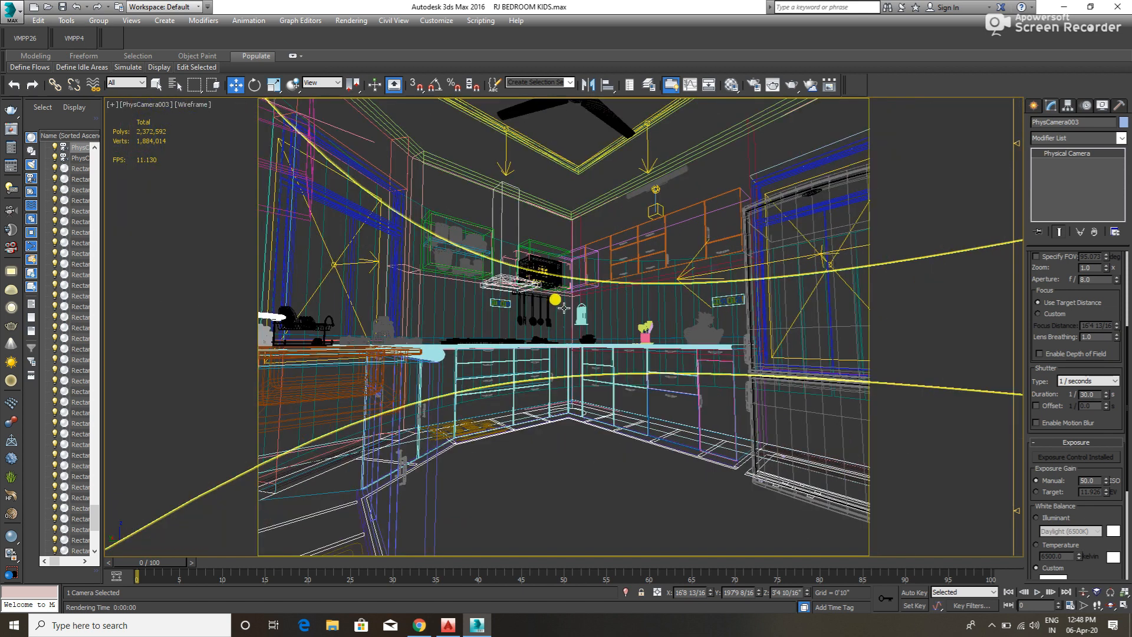
{"action": "key", "text": "F3"}
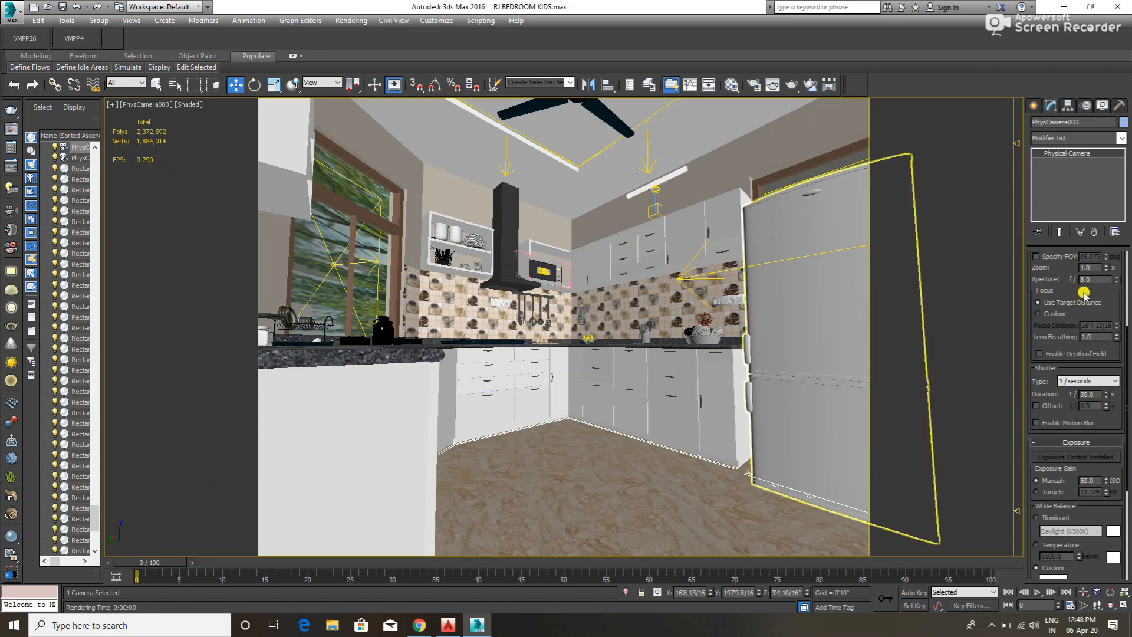
- Set the camera's film width to 49 mm and its focal length to 27 mm
{"action": "left_click_drag", "start_coordinate": [1072, 281], "coordinate": [1097, 389]}
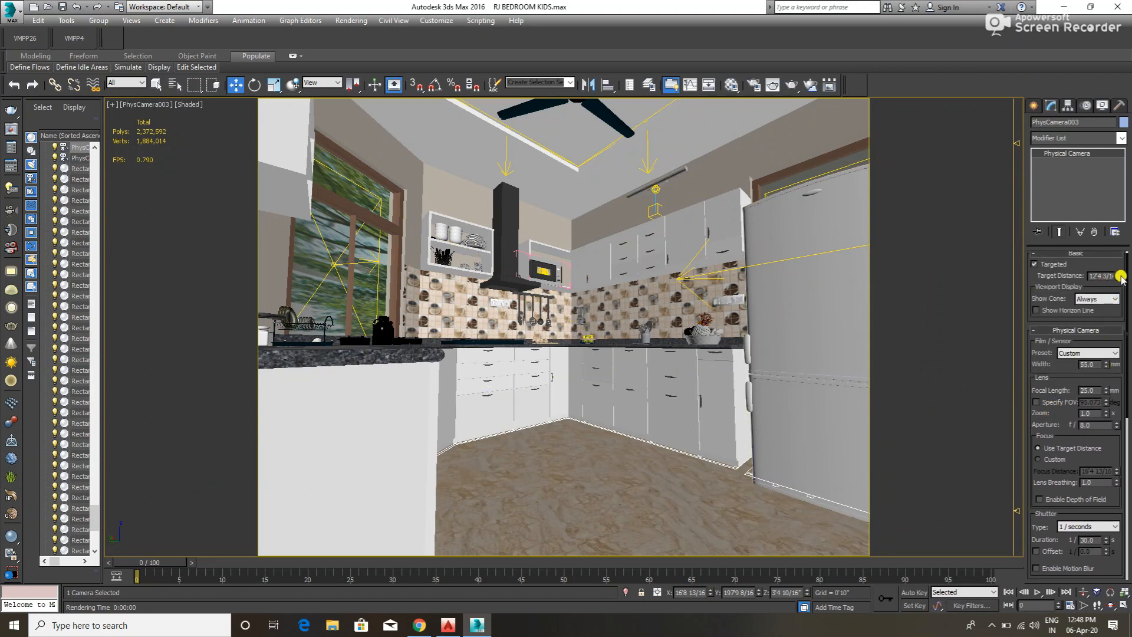
{"action": "left_click_drag", "start_coordinate": [1066, 277], "coordinate": [1105, 396]}
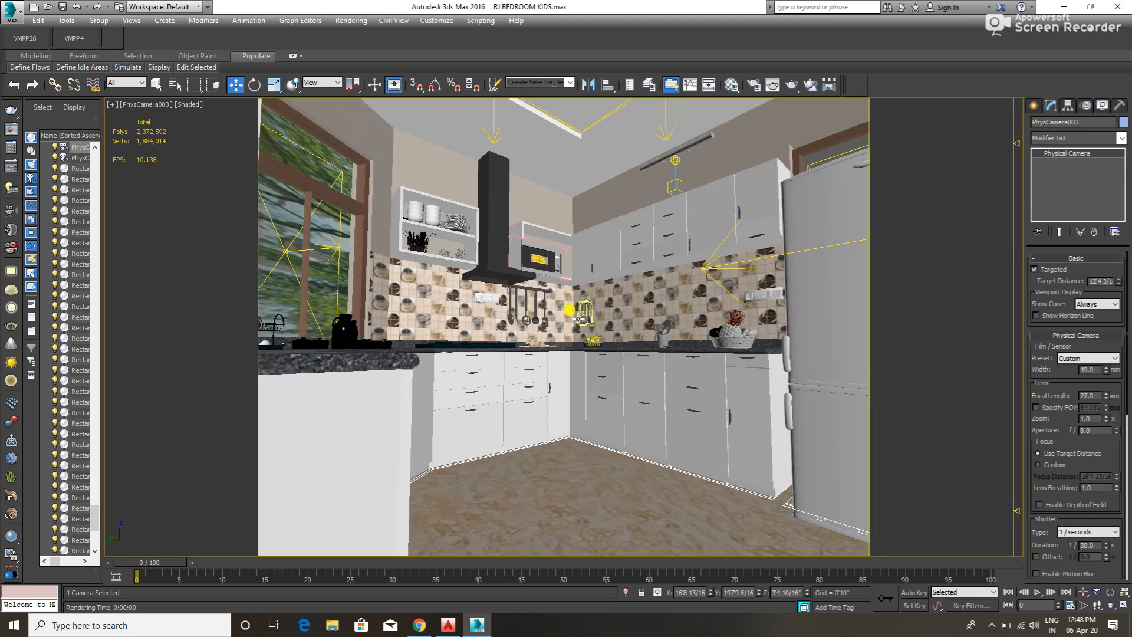
- Create a VRaySun in the wireframe top view, from outside the room's upper-right corner towards its centre, and answer the sky map replacement prompt
{"action": "left_click", "coordinate": [617, 290]}
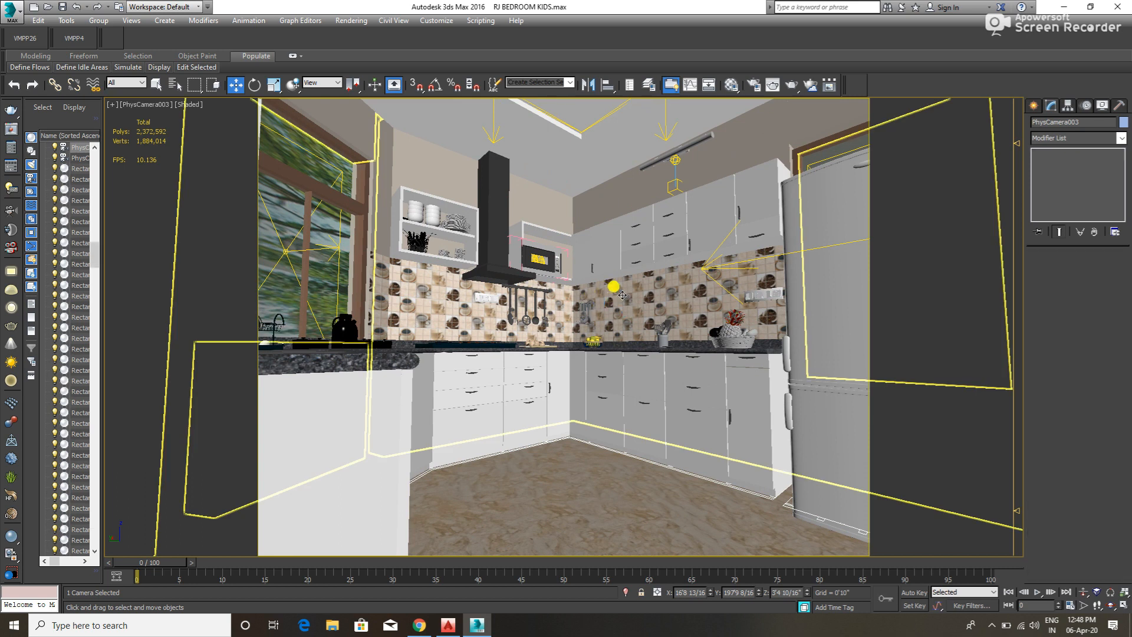
{"action": "key", "text": "t"}
{"action": "key", "text": "z"}
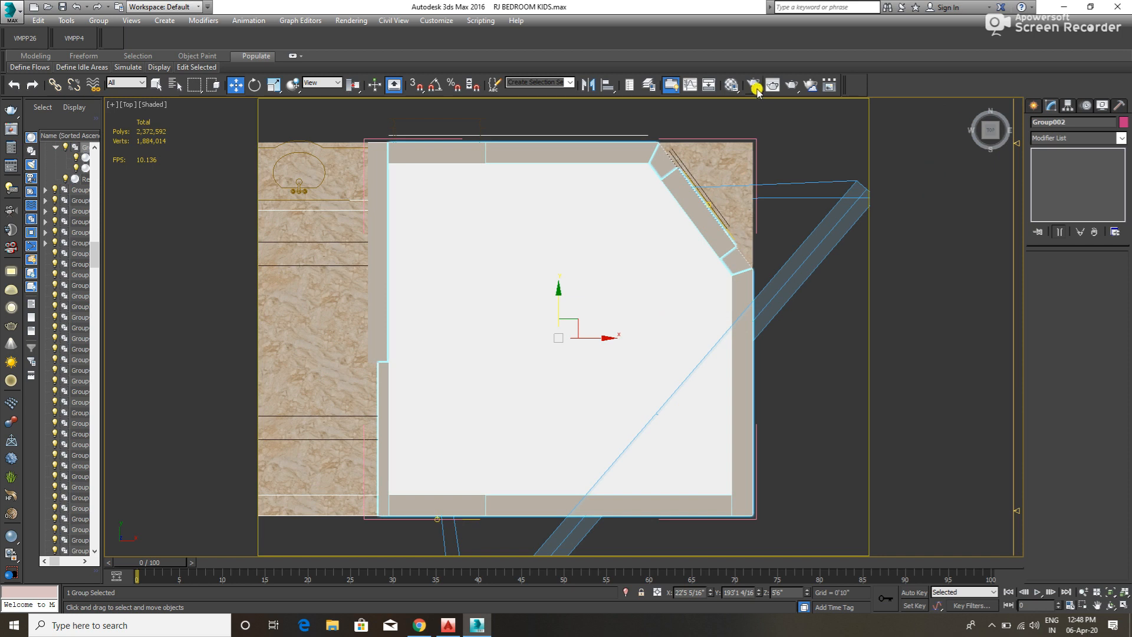
{"action": "left_click", "coordinate": [1033, 104]}
{"action": "left_click", "coordinate": [1100, 193]}
{"action": "scroll", "coordinate": [699, 238], "scroll_direction": "down", "scroll_amount": 2}
{"action": "scroll", "coordinate": [700, 238], "scroll_direction": "down", "scroll_amount": 1}
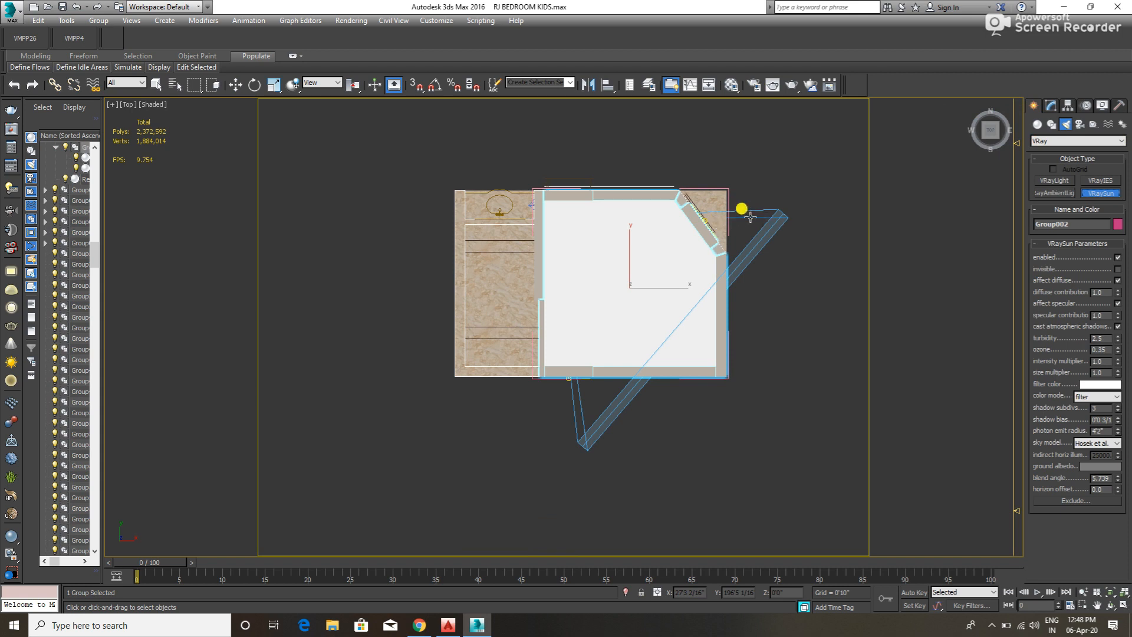
{"action": "key", "text": "F3"}
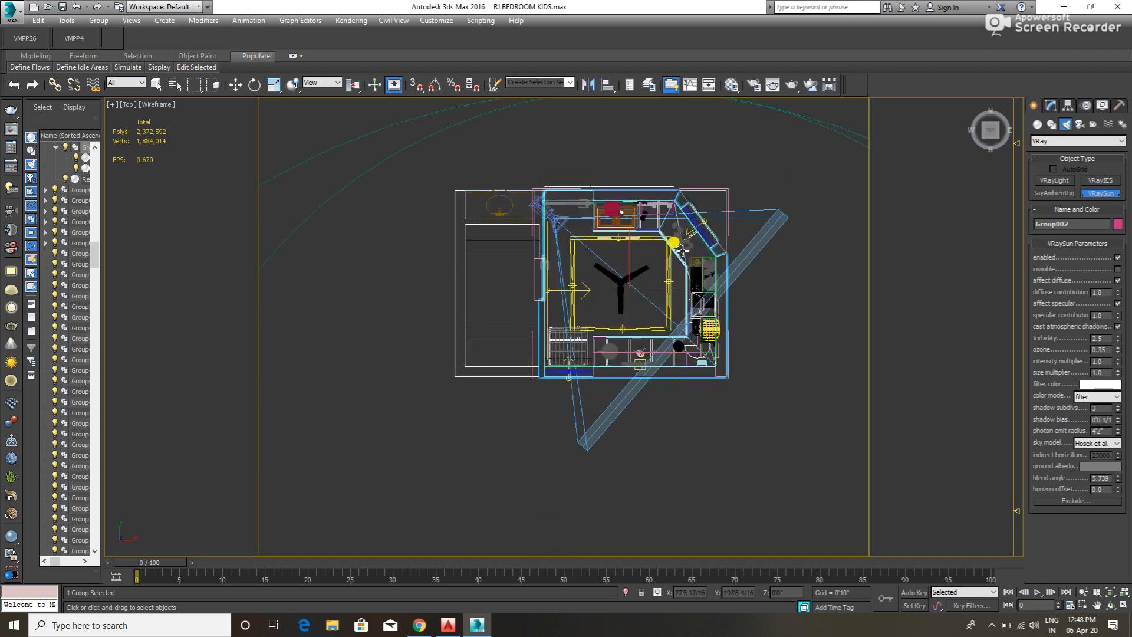
{"action": "left_click", "coordinate": [618, 285]}
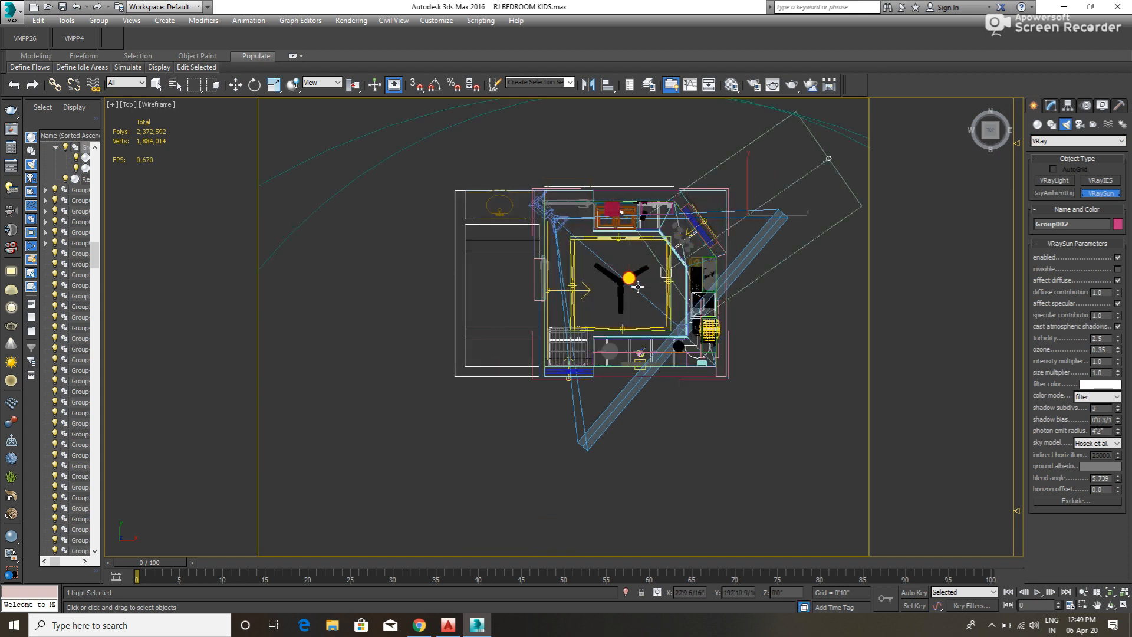
{"action": "left_click_drag", "start_coordinate": [705, 246], "coordinate": [685, 275]}
{"action": "left_click", "coordinate": [610, 347]}
{"action": "left_click", "coordinate": [611, 349]}
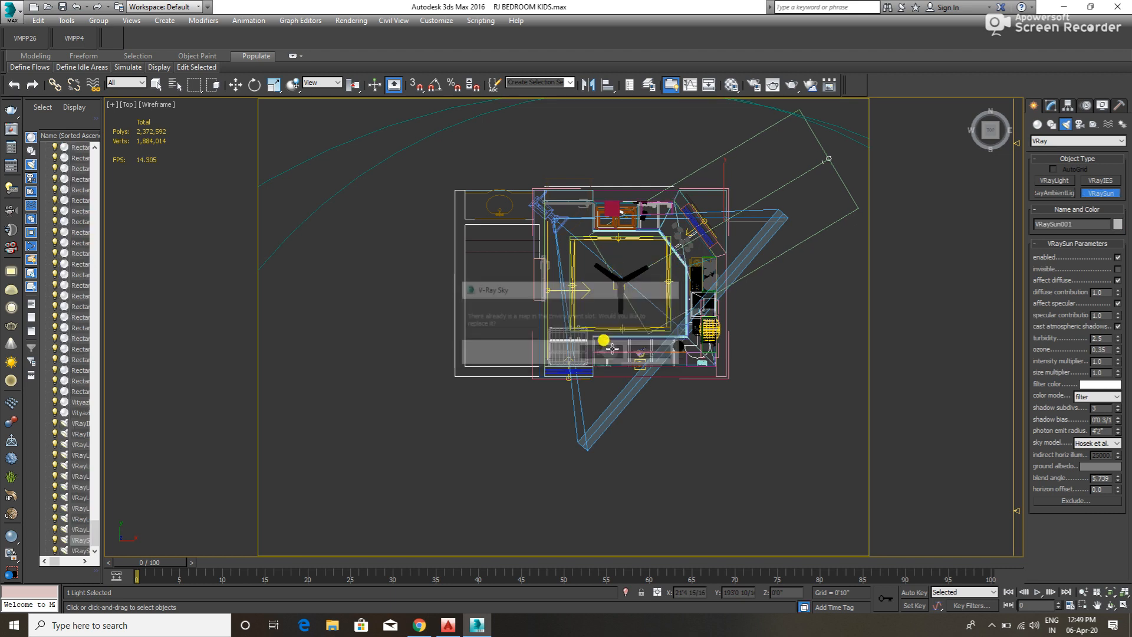
- Raise the sun in the front view to a height of about 21 feet
{"action": "scroll", "coordinate": [758, 315], "scroll_direction": "down", "scroll_amount": 2}
{"action": "middle_click_drag", "start_coordinate": [757, 315], "coordinate": [524, 347]}
{"action": "scroll", "coordinate": [525, 347], "scroll_direction": "down", "scroll_amount": 2}
{"action": "middle_click_drag", "start_coordinate": [527, 301], "coordinate": [573, 247]}
{"action": "scroll", "coordinate": [575, 239], "scroll_direction": "up", "scroll_amount": 4}
{"action": "scroll", "coordinate": [576, 236], "scroll_direction": "up", "scroll_amount": 2}
{"action": "key", "text": "w"}
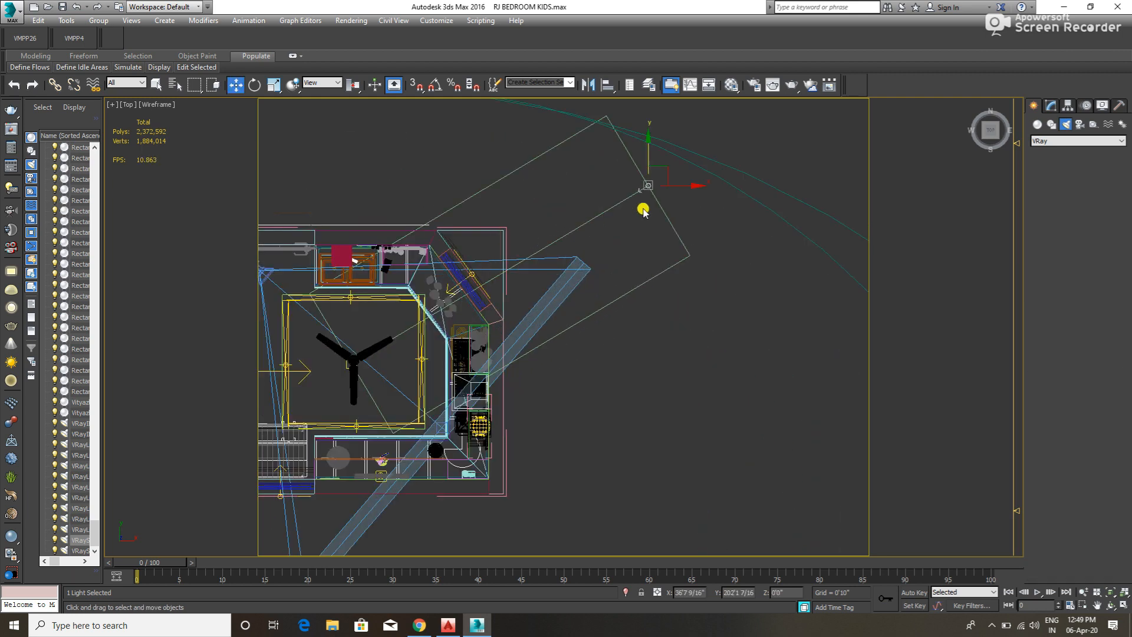
{"action": "left_click", "coordinate": [1050, 110]}
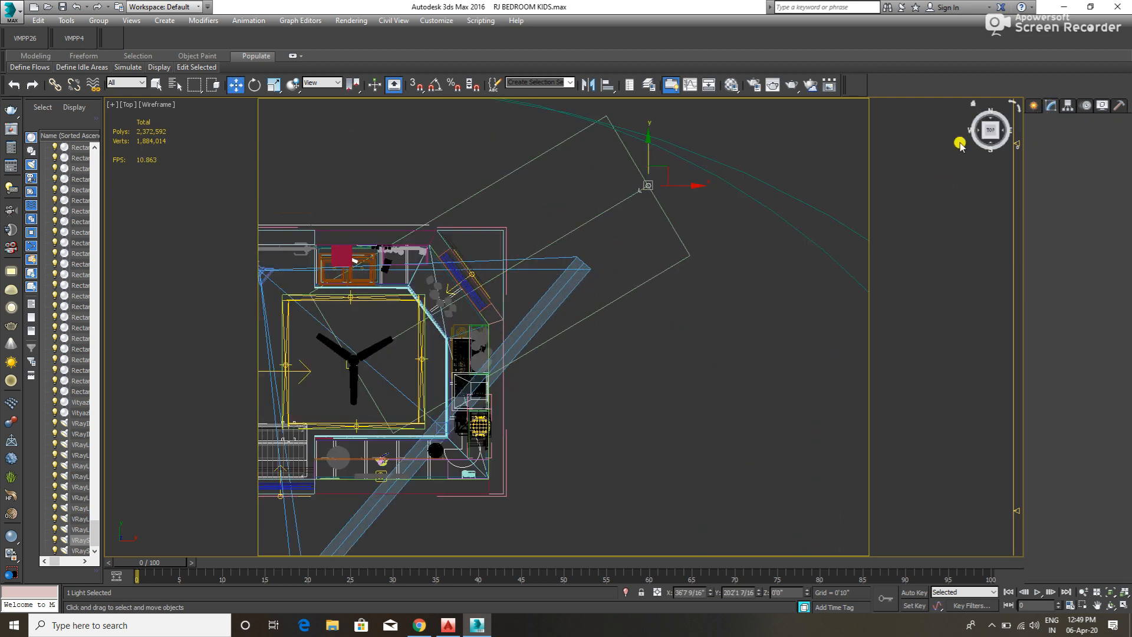
{"action": "key", "text": "f"}
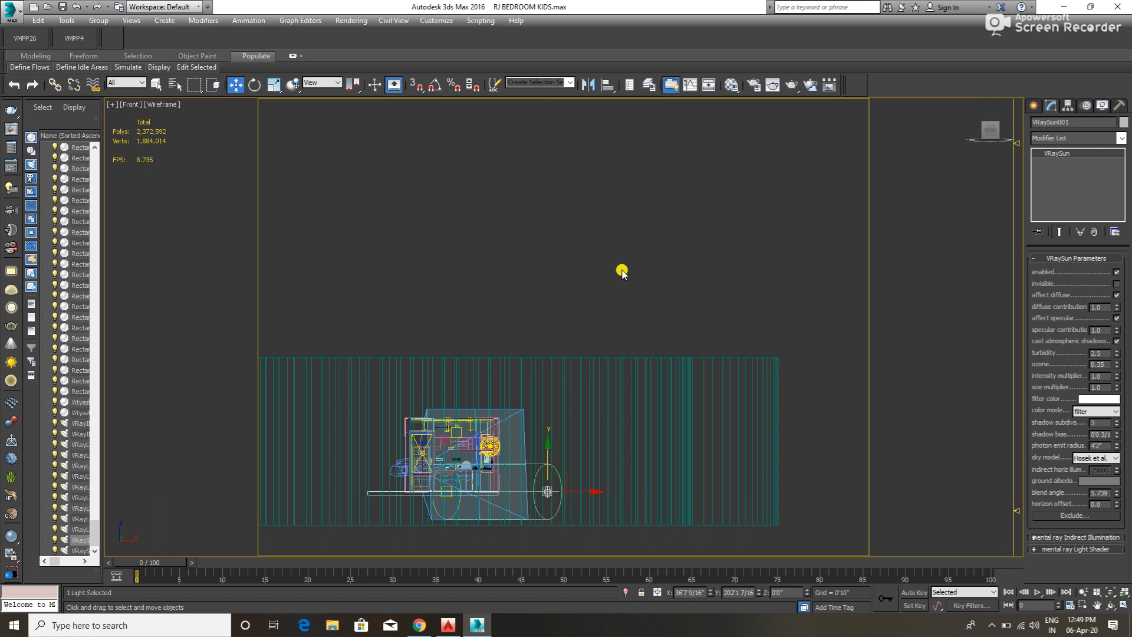
{"action": "key", "text": "z"}
{"action": "scroll", "coordinate": [666, 298], "scroll_direction": "down", "scroll_amount": 5}
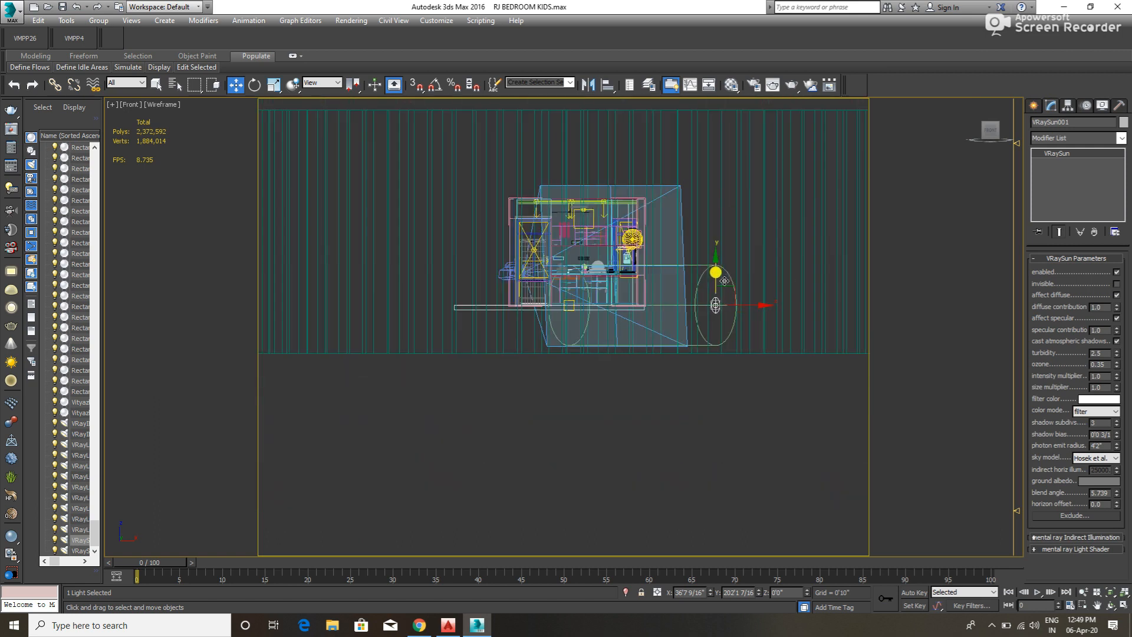
{"action": "middle_click_drag", "start_coordinate": [710, 263], "coordinate": [633, 386]}
{"action": "left_click_drag", "start_coordinate": [657, 358], "coordinate": [666, 155]}
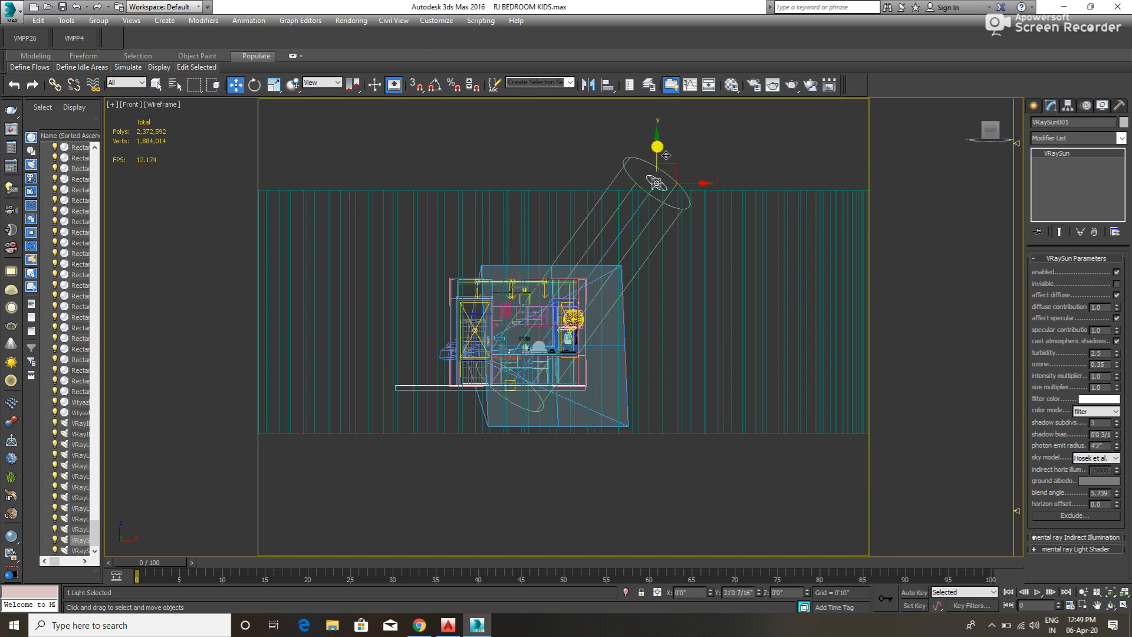
- Raise the sun's target to about 0'4" so it sits just above the kitchen floor
{"action": "scroll", "coordinate": [505, 381], "scroll_direction": "up", "scroll_amount": 10}
{"action": "scroll", "coordinate": [502, 380], "scroll_direction": "up", "scroll_amount": 3}
{"action": "left_click_drag", "start_coordinate": [514, 386], "coordinate": [521, 292]}
{"action": "scroll", "coordinate": [520, 292], "scroll_direction": "down", "scroll_amount": 10}
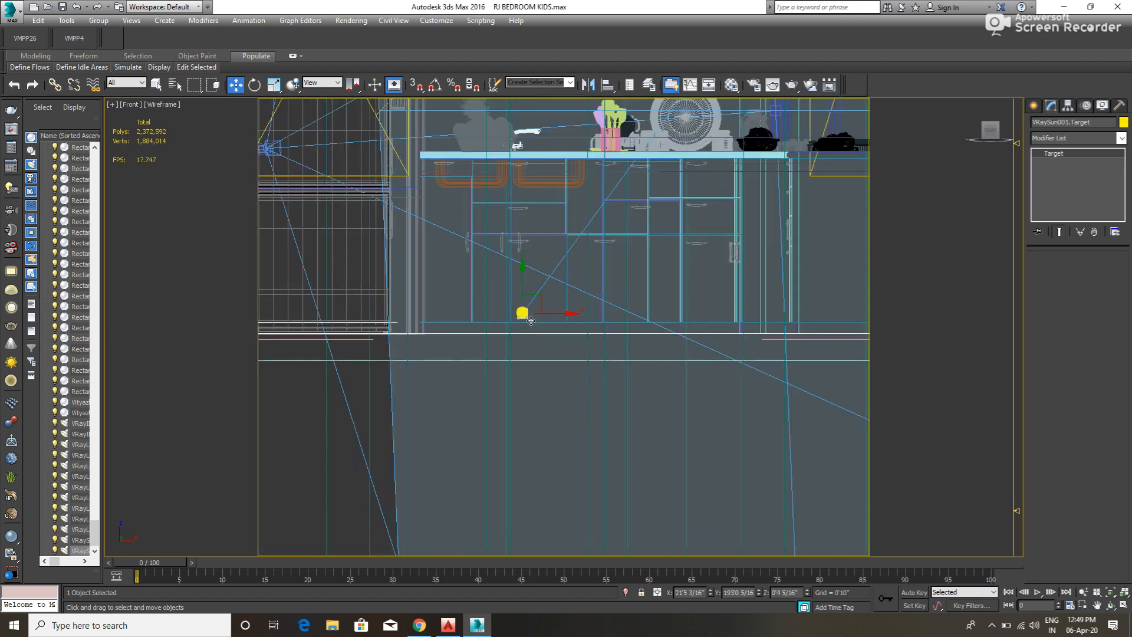
{"action": "scroll", "coordinate": [489, 379], "scroll_direction": "down", "scroll_amount": 3}
- Select the sun again and set its blend angle to 4.035 and photon emit radius to 0'4"
{"action": "left_click_drag", "start_coordinate": [474, 420], "coordinate": [674, 139]}
{"action": "left_click", "coordinate": [666, 136]}
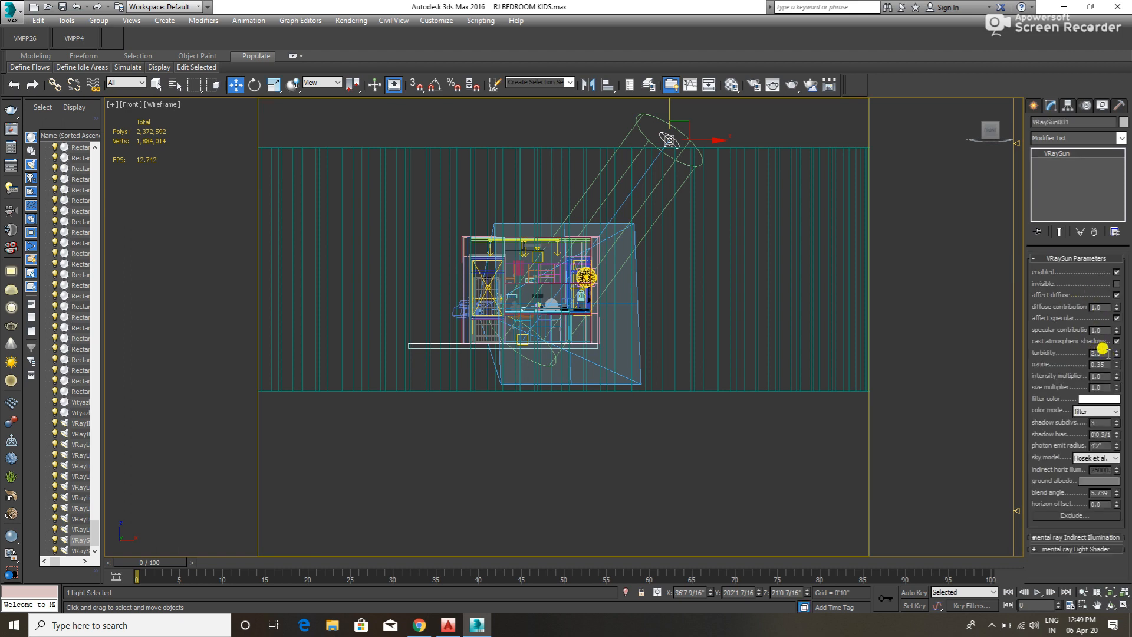
{"action": "double_click", "coordinate": [1101, 422]}
{"action": "left_click_drag", "start_coordinate": [1118, 496], "coordinate": [1119, 488]}
{"action": "left_click_drag", "start_coordinate": [1116, 446], "coordinate": [1126, 500]}
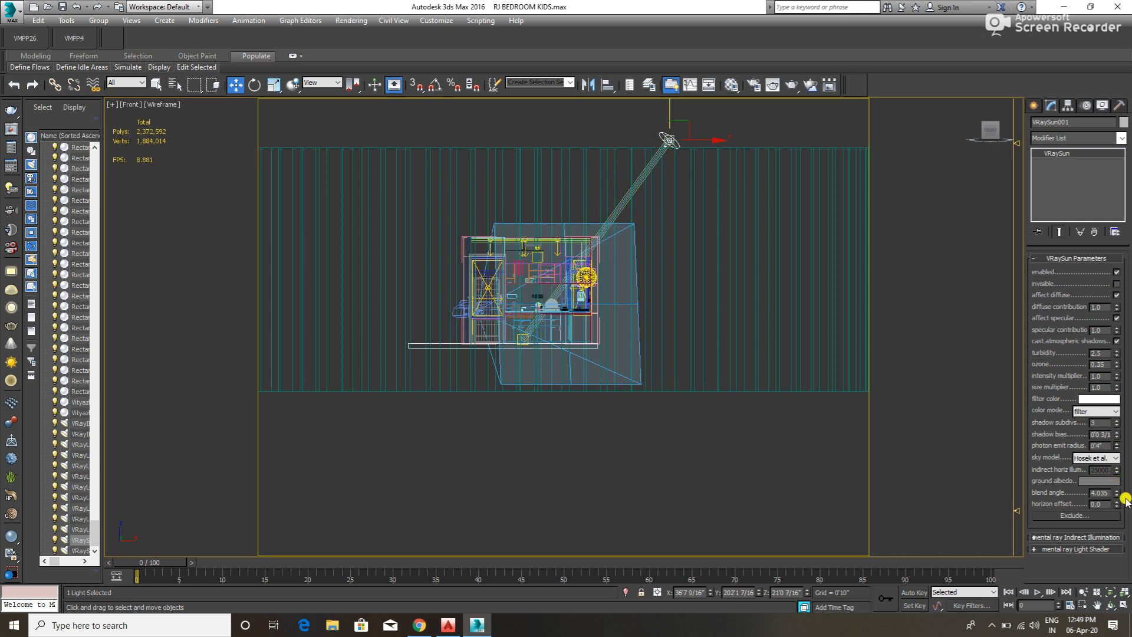
- Return to the top view, open the render setup and change the renderer to V-Ray Adv 3.60.03
{"action": "scroll", "coordinate": [668, 189], "scroll_direction": "up", "scroll_amount": 4}
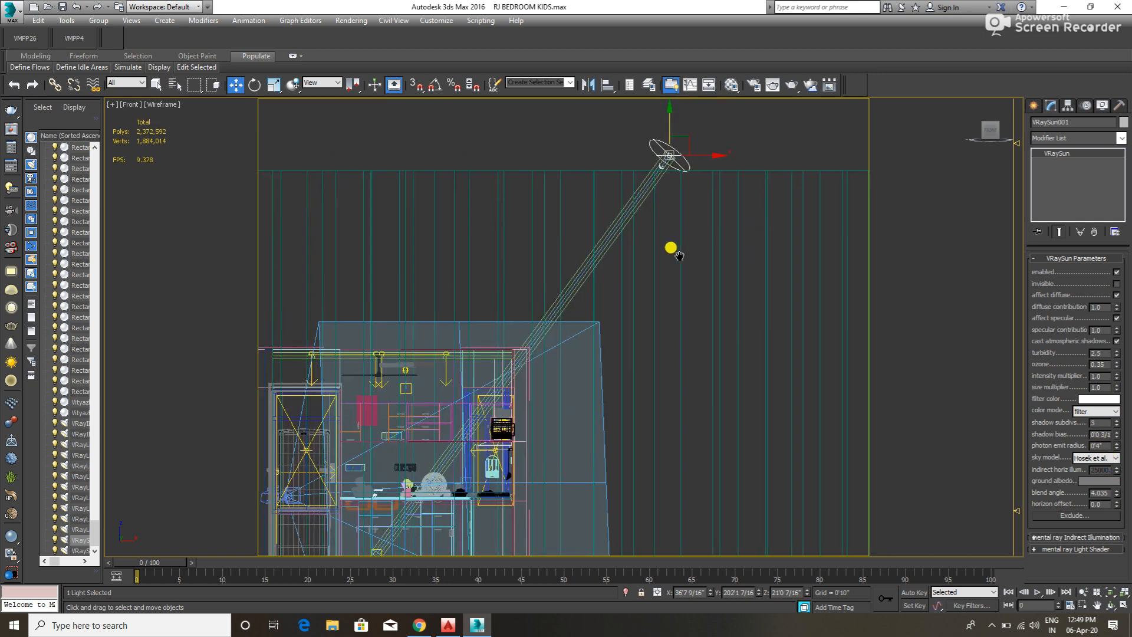
{"action": "key", "text": "t"}
{"action": "scroll", "coordinate": [624, 256], "scroll_direction": "up", "scroll_amount": 2}
{"action": "scroll", "coordinate": [576, 270], "scroll_direction": "down", "scroll_amount": 3}
{"action": "scroll", "coordinate": [576, 270], "scroll_direction": "down", "scroll_amount": 2}
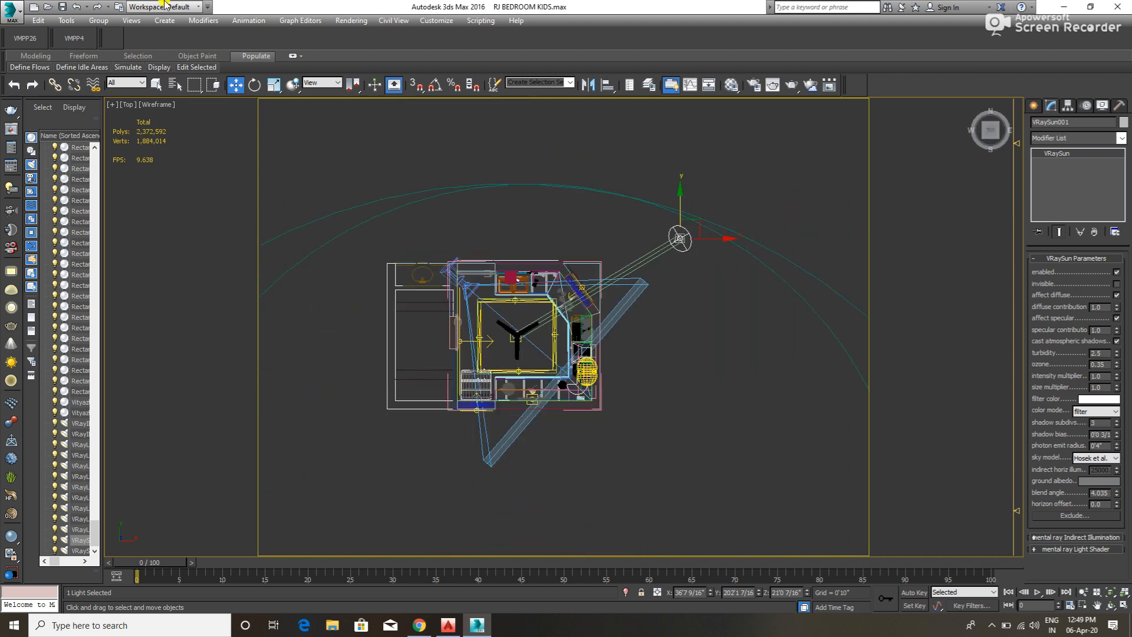
{"action": "left_click", "coordinate": [1038, 108]}
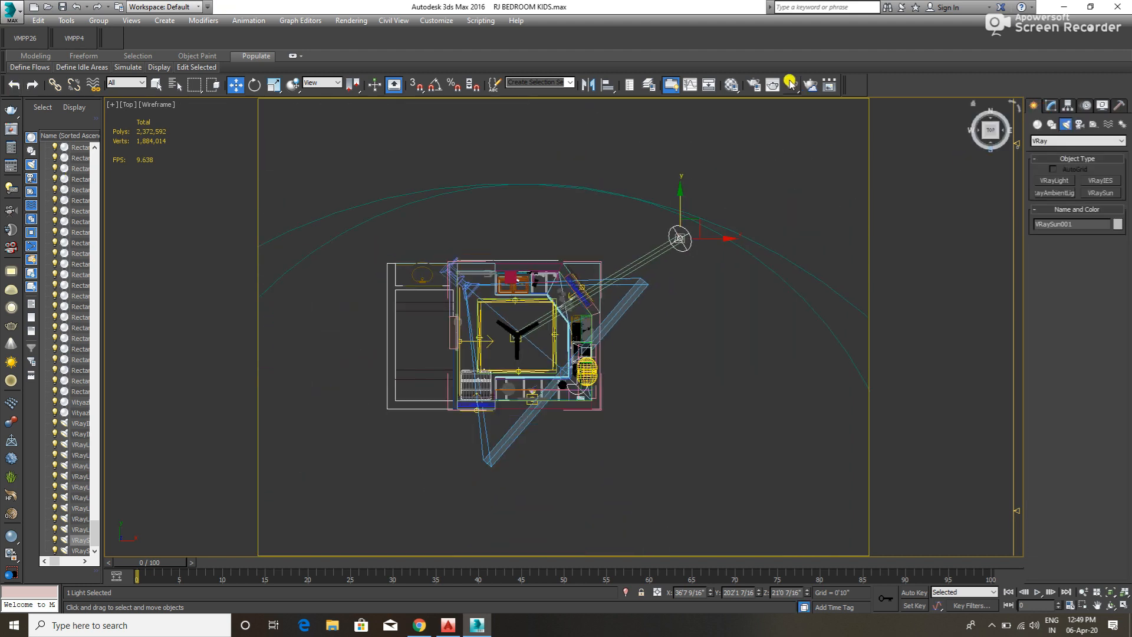
{"action": "left_click", "coordinate": [749, 92]}
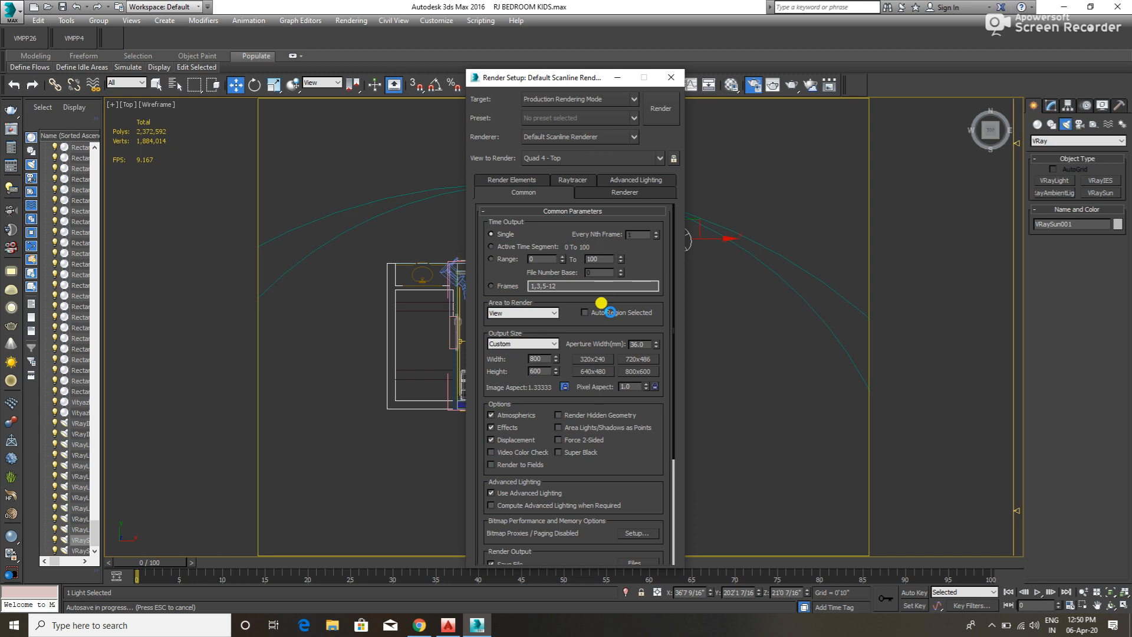
{"action": "left_click", "coordinate": [474, 552]}
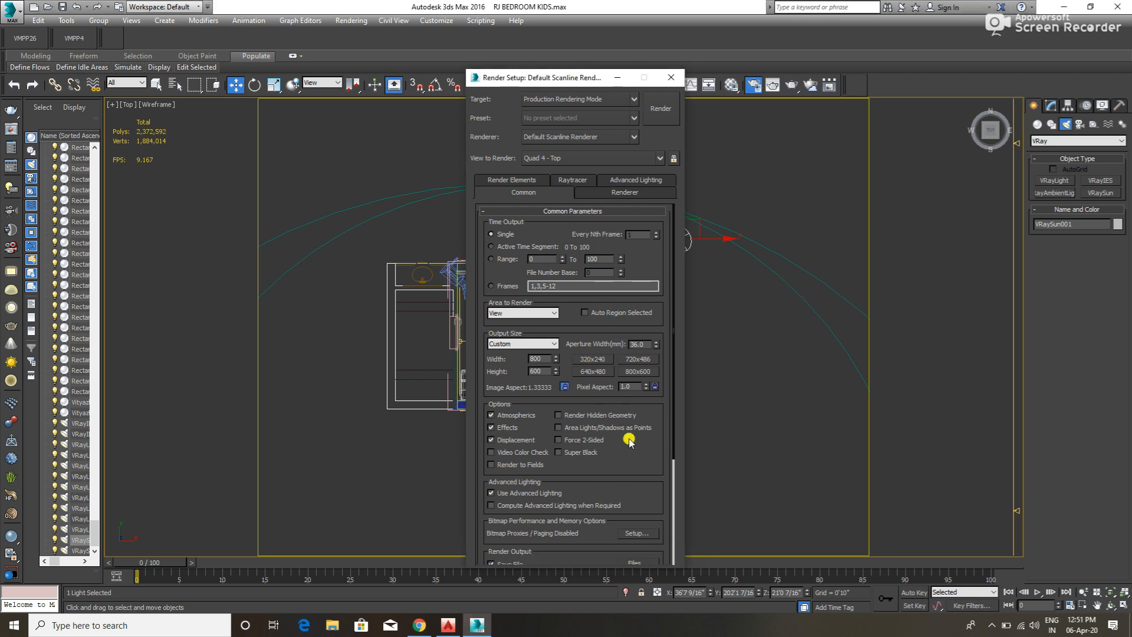
{"action": "left_click", "coordinate": [587, 136]}
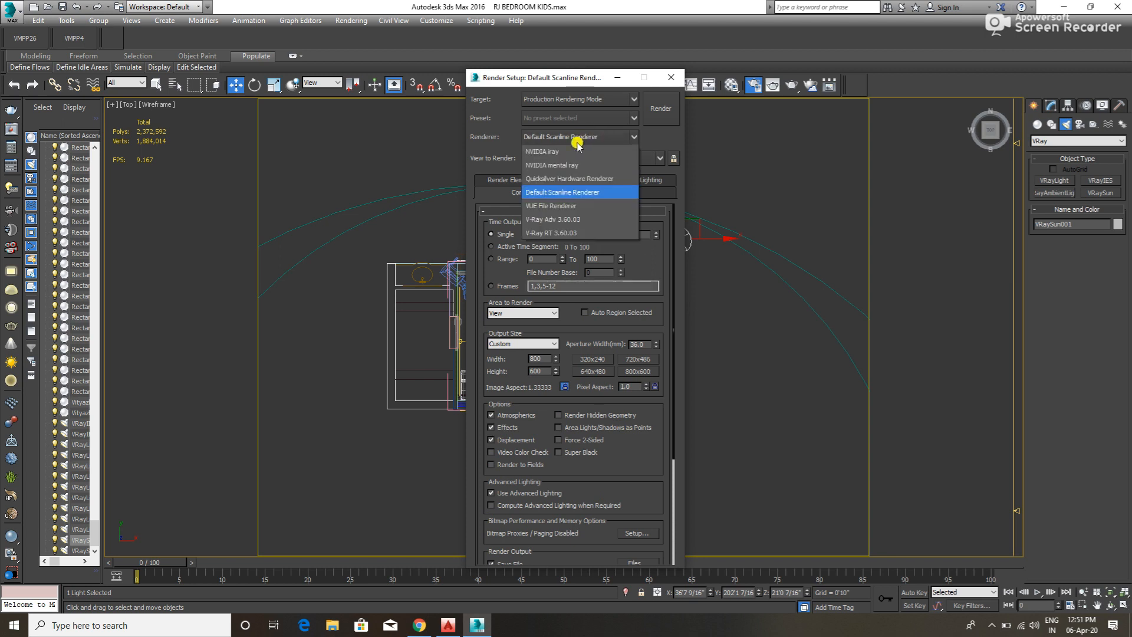
{"action": "left_click", "coordinate": [556, 219]}
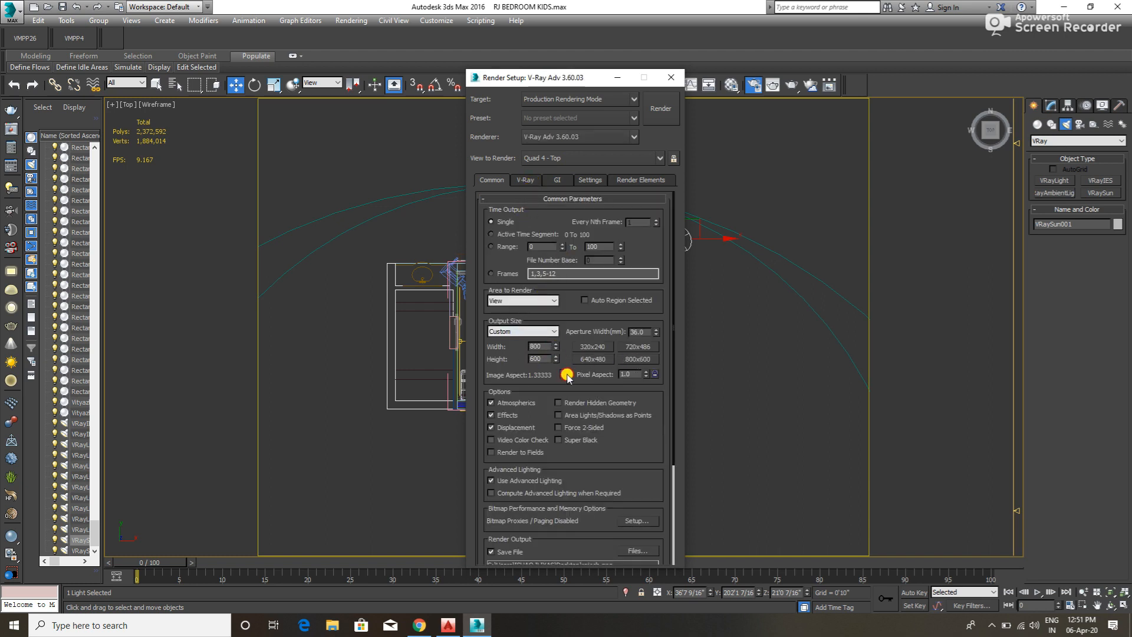
- Set the output image aspect to 1.5, lock it and set the render width to 1200
{"action": "double_click", "coordinate": [534, 373]}
{"action": "key", "text": "BackSpace"}
{"action": "left_click", "coordinate": [548, 378]}
{"action": "left_click_drag", "start_coordinate": [549, 376], "coordinate": [511, 376]}
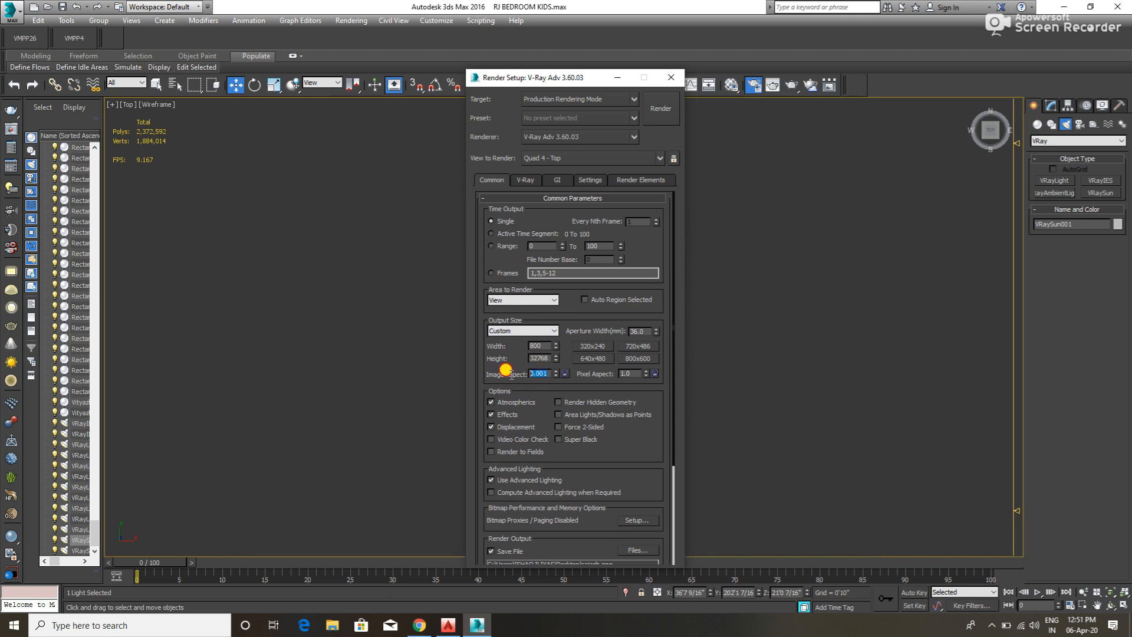
{"action": "type", "text": "1.5"}
{"action": "key", "text": "Return"}
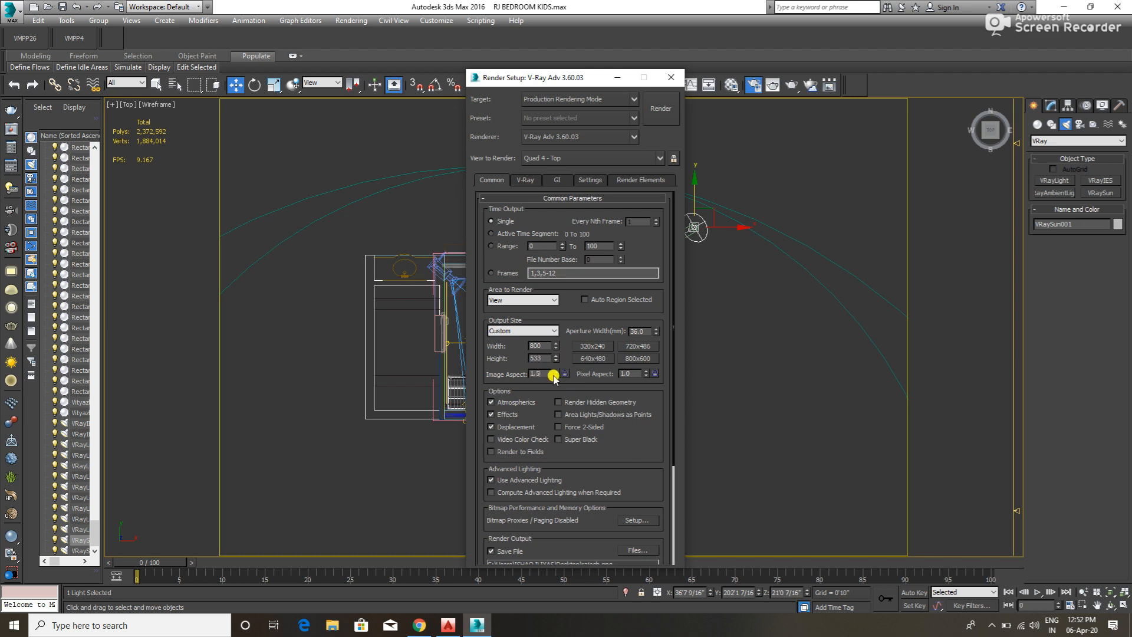
{"action": "left_click", "coordinate": [565, 374]}
{"action": "double_click", "coordinate": [547, 346]}
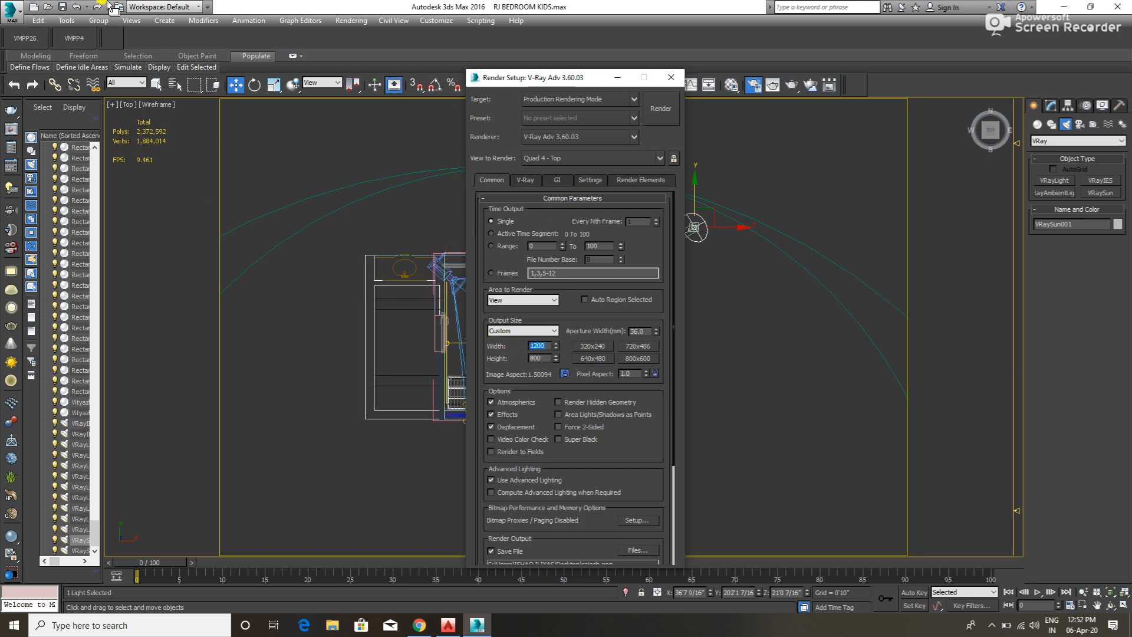
- Check the V-Ray frame buffer settings, switch the global switches to Expert level and edit their hidden lights option and adaptive lights count
{"action": "left_click", "coordinate": [527, 180]}
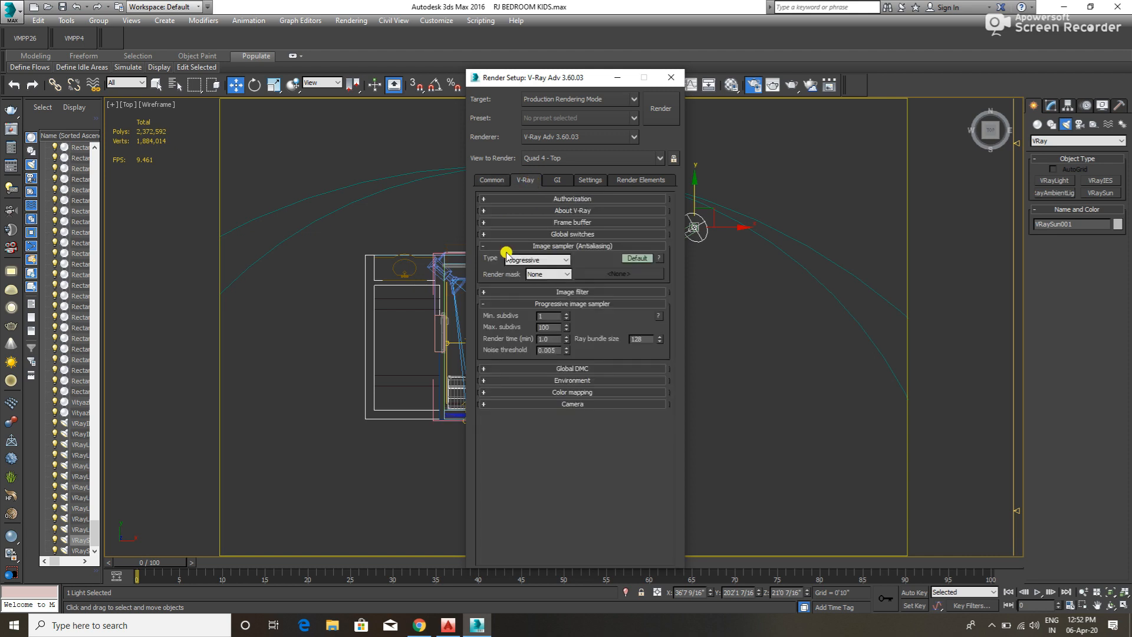
{"action": "left_click", "coordinate": [554, 246]}
{"action": "left_click", "coordinate": [573, 223]}
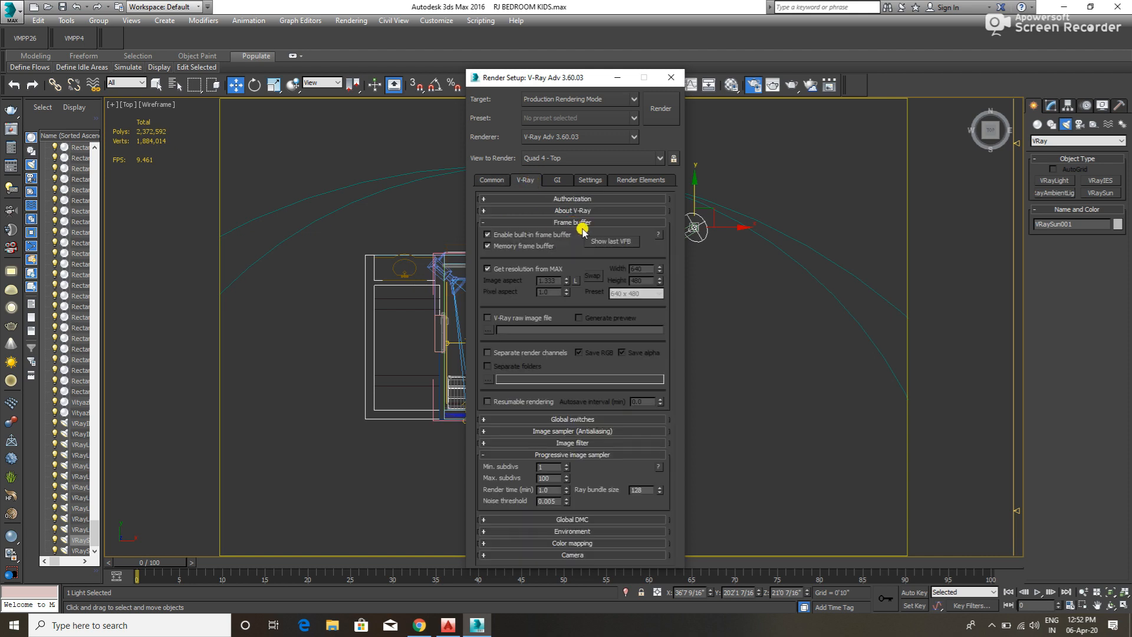
{"action": "left_click", "coordinate": [584, 223]}
{"action": "left_click", "coordinate": [582, 235]}
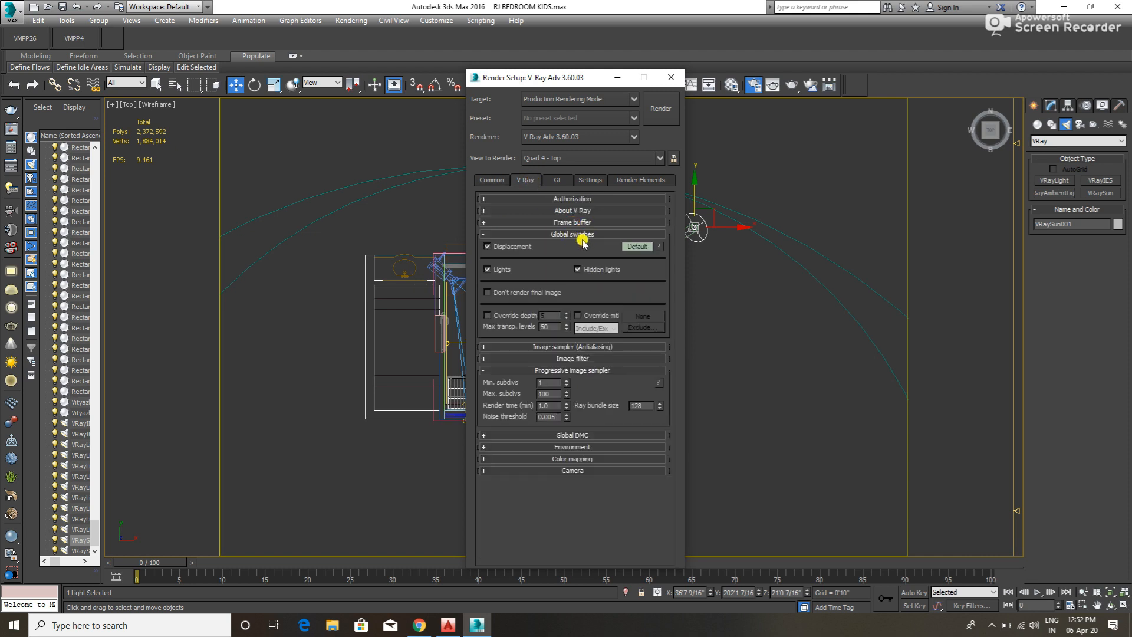
{"action": "left_click", "coordinate": [636, 247]}
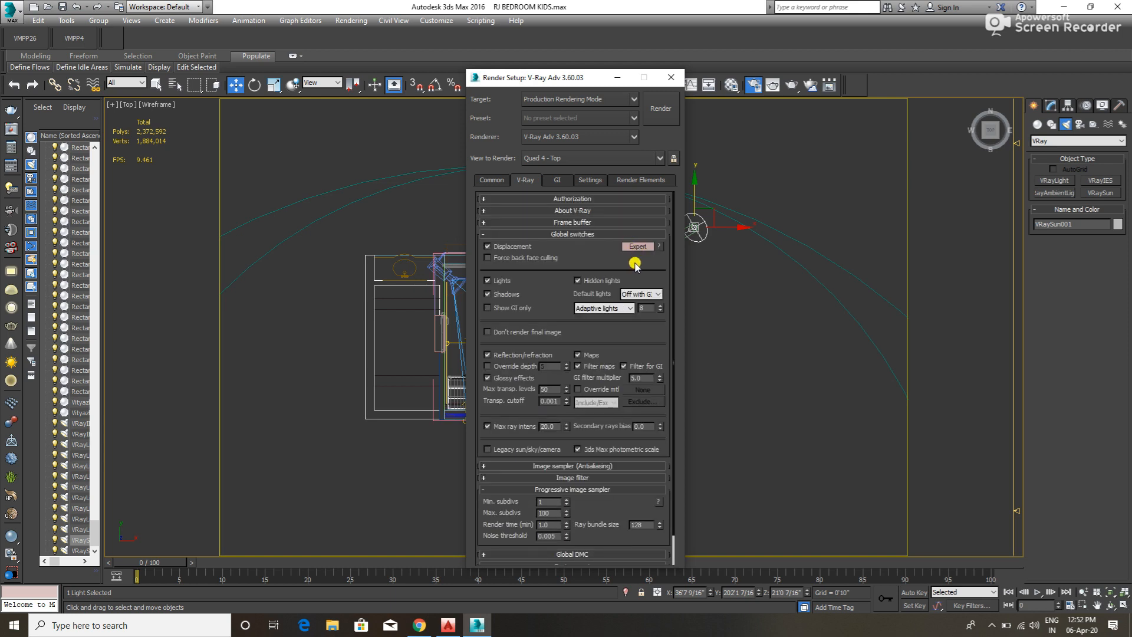
{"action": "left_click", "coordinate": [590, 281]}
{"action": "double_click", "coordinate": [646, 308]}
{"action": "left_click", "coordinate": [578, 235]}
- Change the image sampler type to Bucket and go through its detail levels
{"action": "left_click", "coordinate": [576, 246]}
{"action": "left_click", "coordinate": [555, 260]}
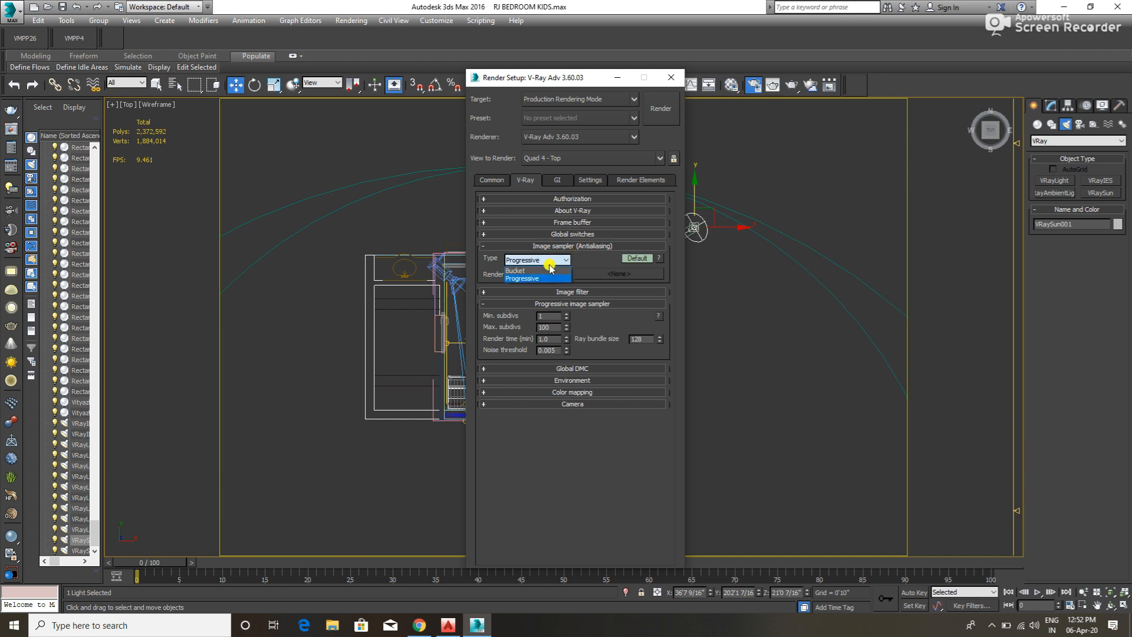
{"action": "left_click", "coordinate": [515, 270]}
{"action": "left_click", "coordinate": [637, 258]}
{"action": "left_click", "coordinate": [637, 258]}
{"action": "left_click_drag", "start_coordinate": [567, 290], "coordinate": [561, 320]}
{"action": "left_click", "coordinate": [581, 246]}
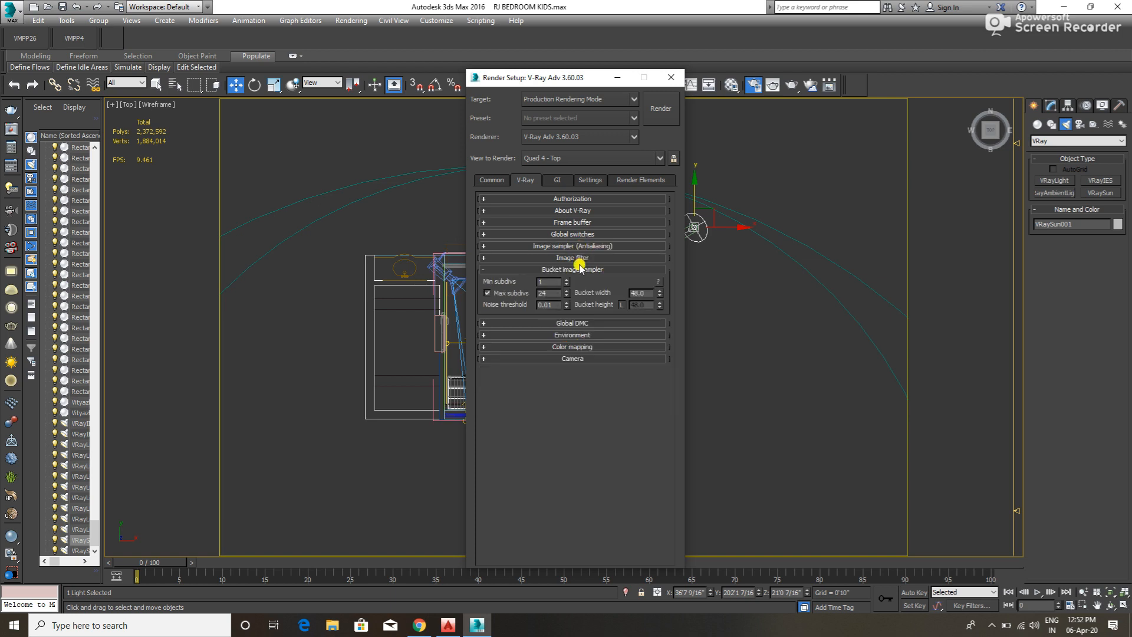
- Keep VRayLanczosFilter as the image filter, then set the bucket sampler's max subdivs to 6 and bucket width to 16
{"action": "left_click", "coordinate": [581, 258]}
{"action": "left_click", "coordinate": [607, 273]}
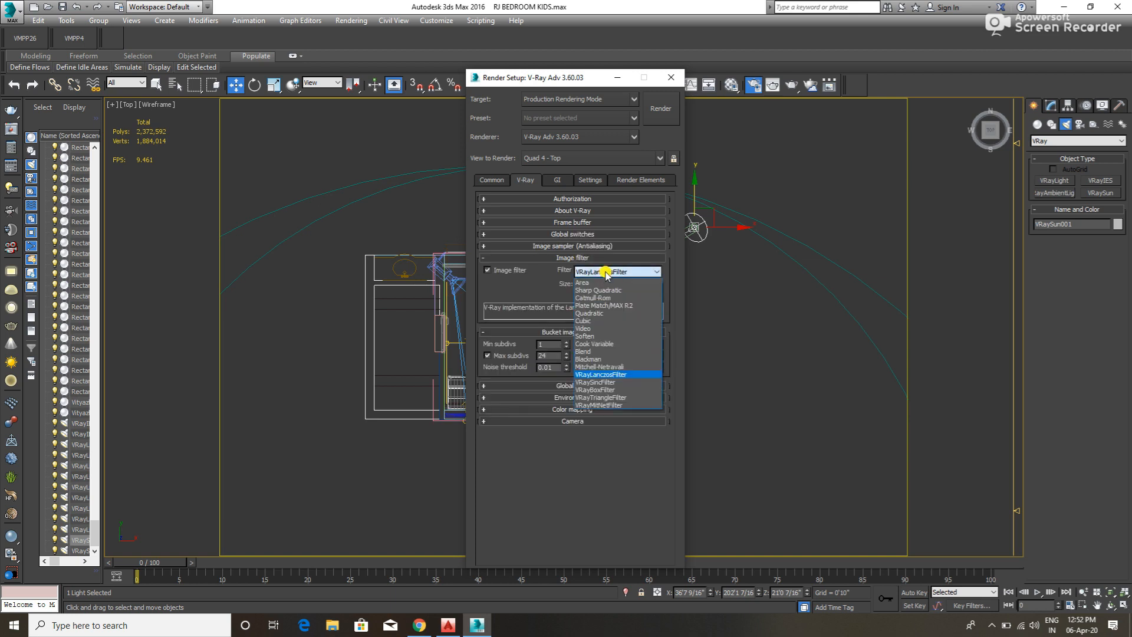
{"action": "left_click", "coordinate": [555, 273]}
{"action": "left_click", "coordinate": [575, 257]}
{"action": "left_click", "coordinate": [575, 270]}
{"action": "left_click", "coordinate": [575, 270]}
{"action": "type", "text": "6"}
{"action": "double_click", "coordinate": [640, 293]}
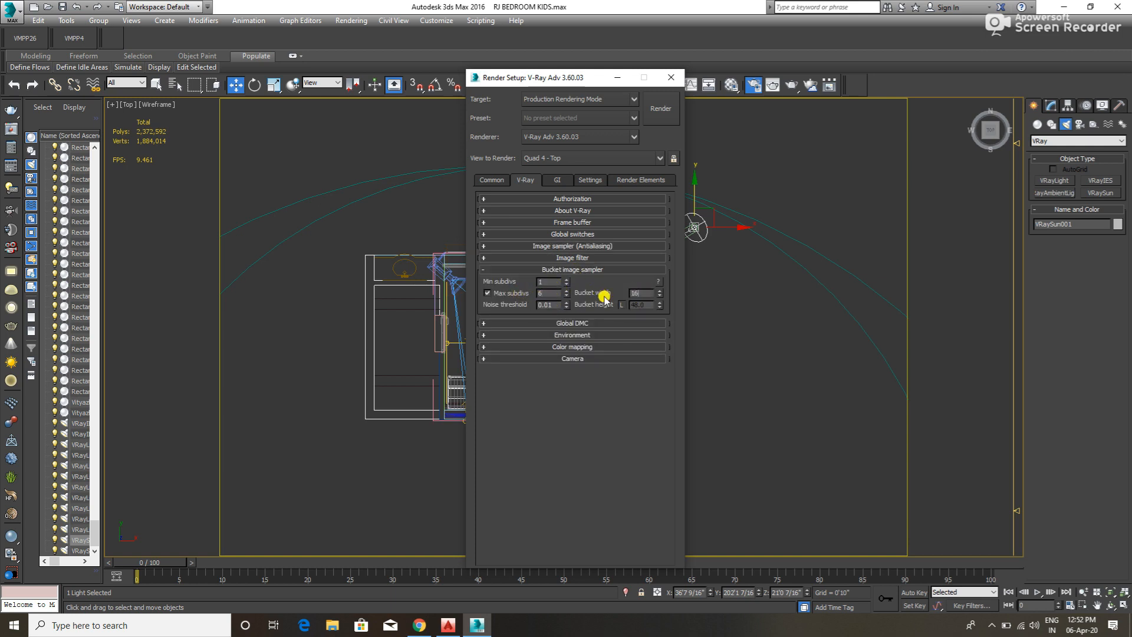
{"action": "left_click", "coordinate": [576, 271]}
- Show the Global DMC settings, then set the color mapping type to Reinhard at the Expert level of detail
{"action": "left_click", "coordinate": [577, 281]}
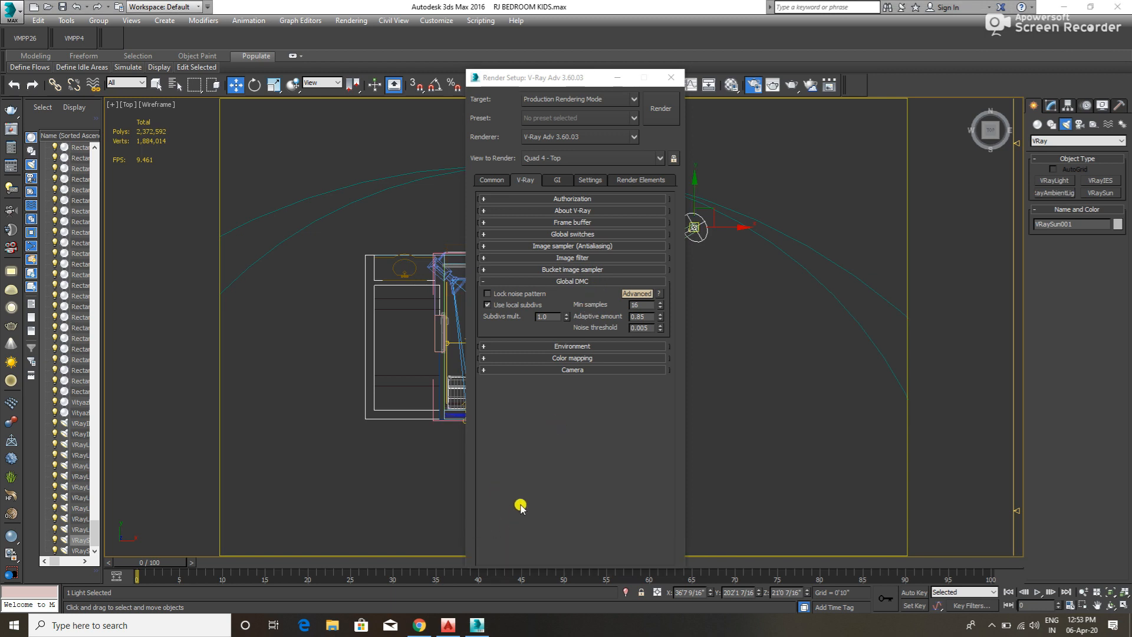
{"action": "left_click", "coordinate": [582, 361]}
{"action": "left_click", "coordinate": [541, 372]}
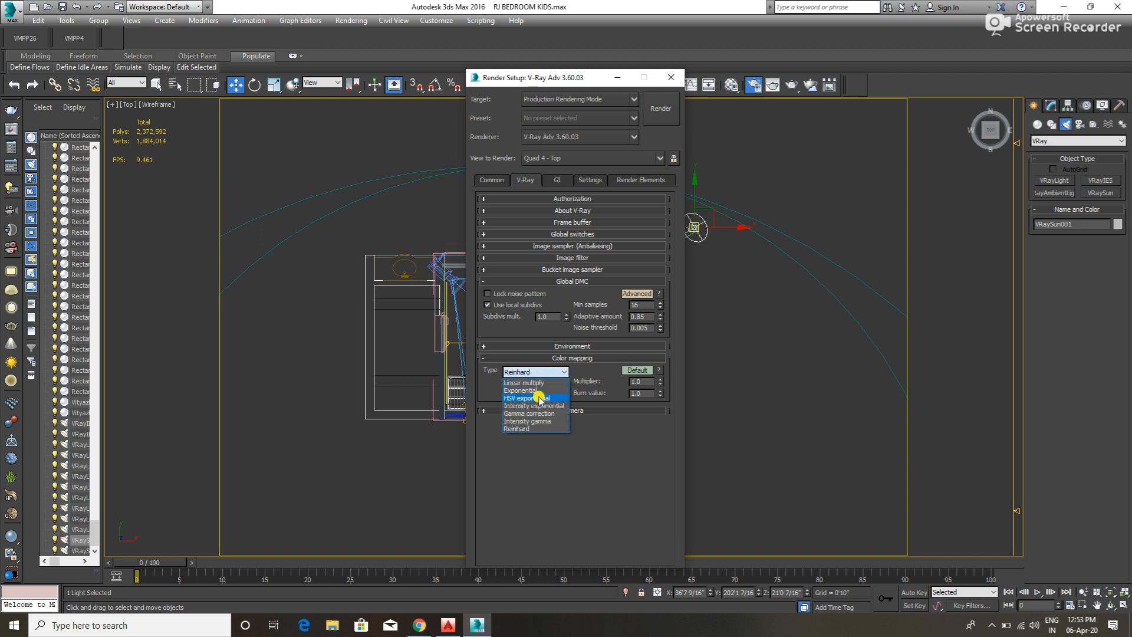
{"action": "left_click", "coordinate": [519, 429]}
{"action": "left_click", "coordinate": [636, 370]}
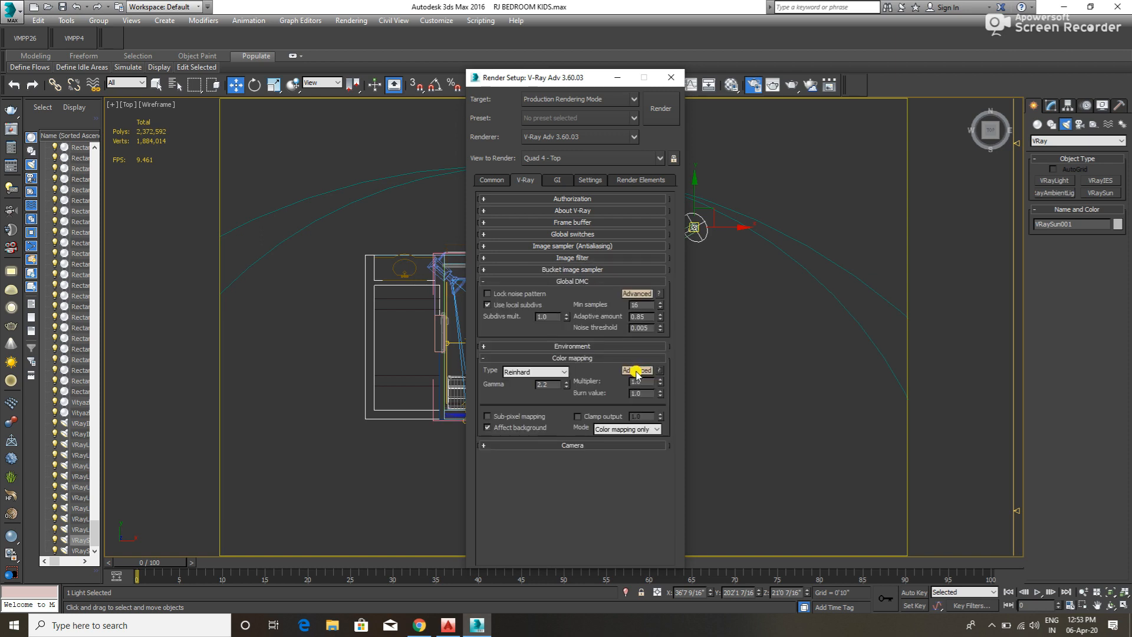
{"action": "left_click", "coordinate": [639, 371]}
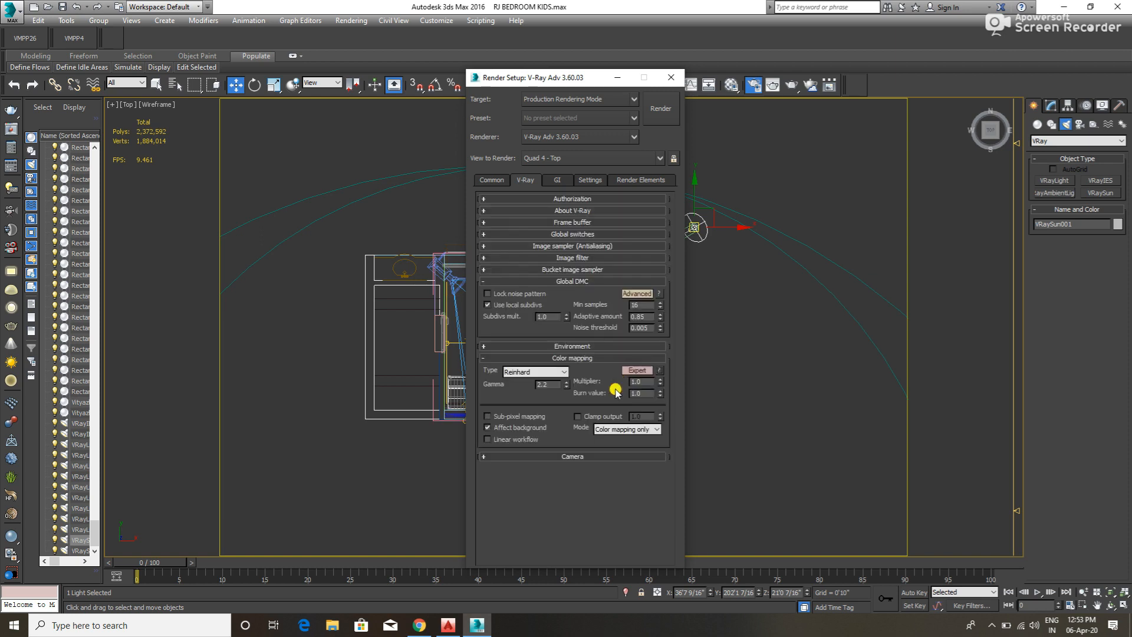
- Set the color mapping mode to Color mapping only (no gamma) and collapse the color mapping settings
{"action": "left_click", "coordinate": [643, 430]}
{"action": "left_click", "coordinate": [630, 456]}
{"action": "left_click", "coordinate": [622, 430]}
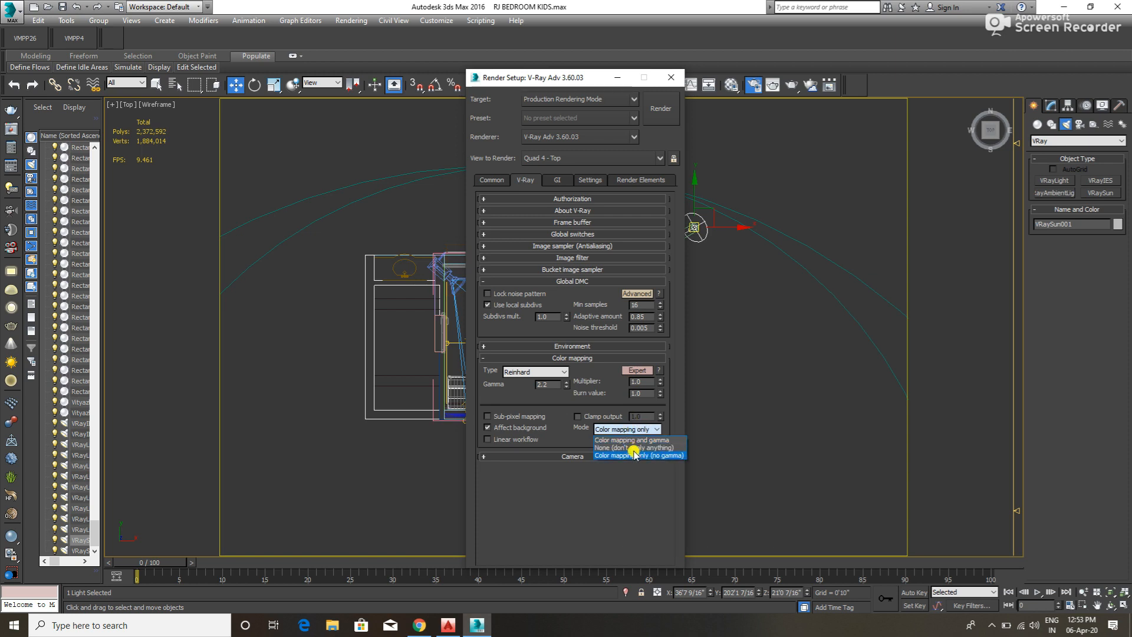
{"action": "left_click", "coordinate": [629, 456]}
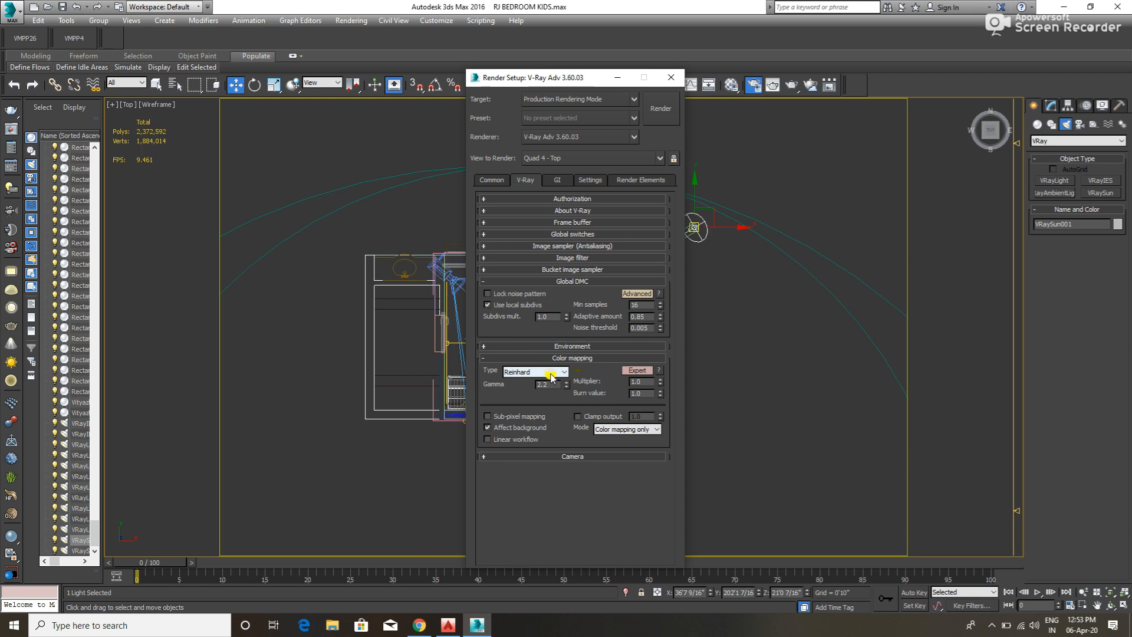
{"action": "left_click", "coordinate": [582, 358]}
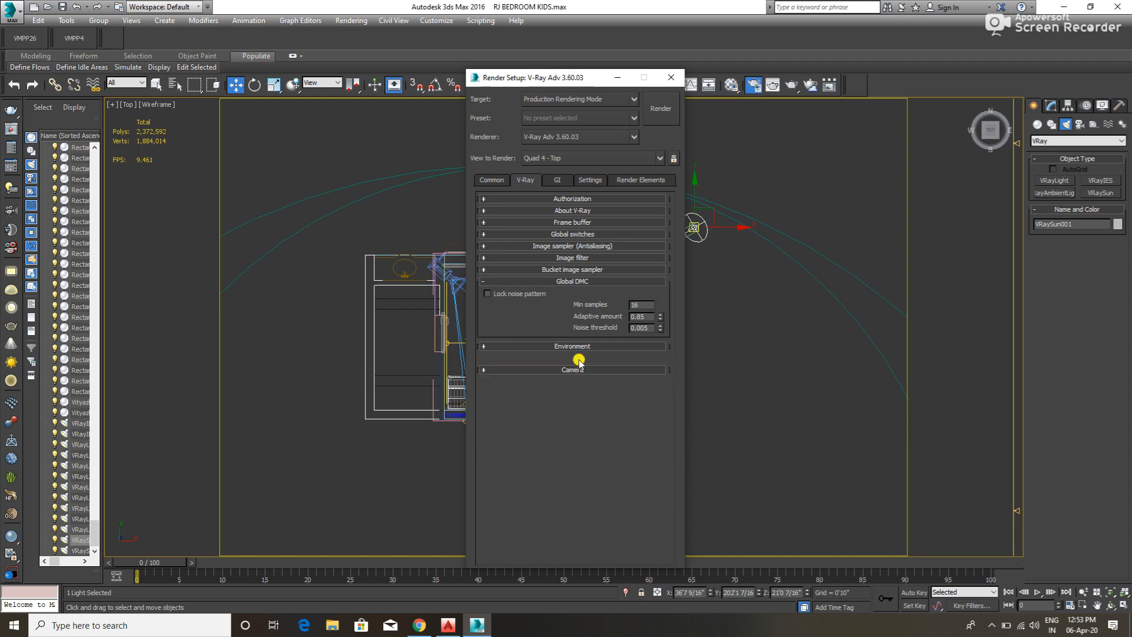
- Show the global illumination settings at Expert level and set the primary engine to Irradiance map
{"action": "left_click", "coordinate": [559, 181]}
{"action": "left_click", "coordinate": [637, 212]}
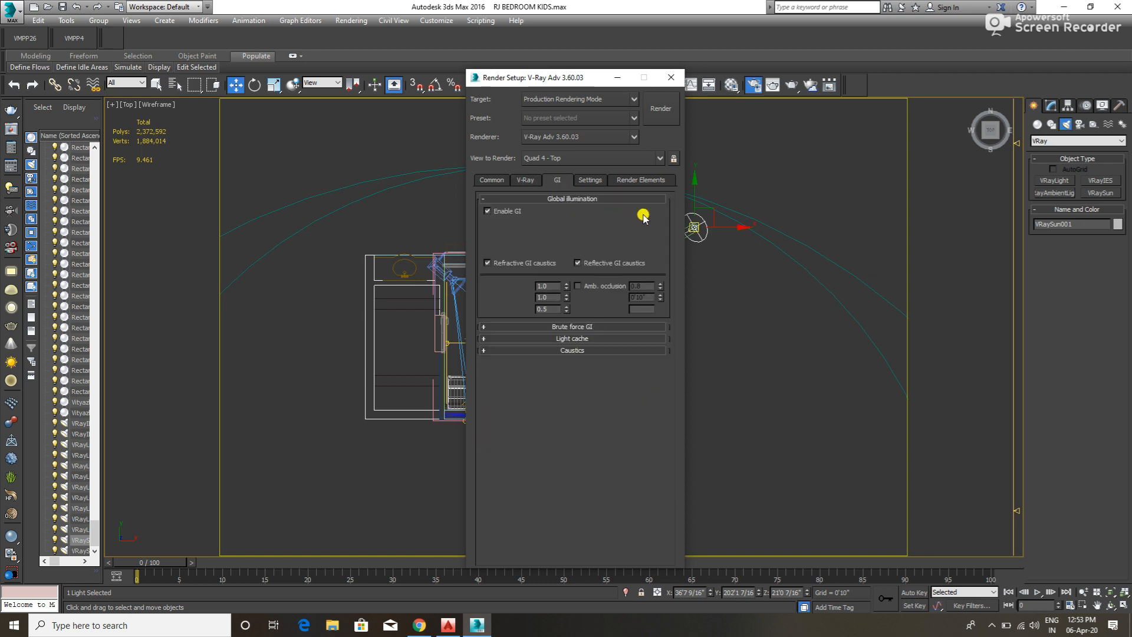
{"action": "left_click", "coordinate": [584, 224]}
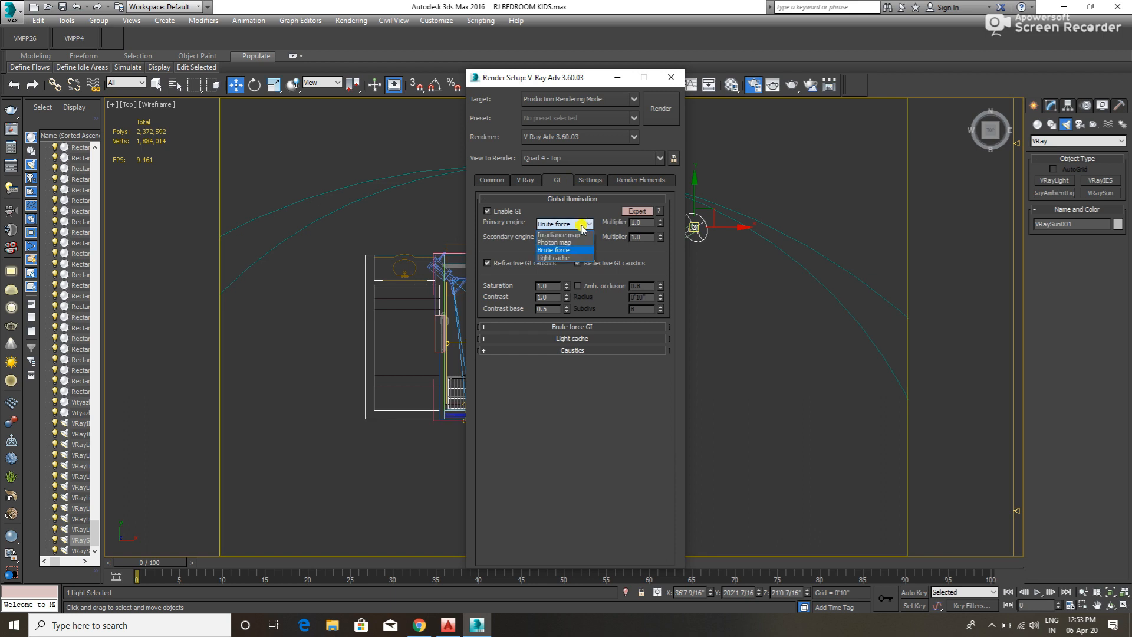
{"action": "left_click", "coordinate": [558, 234]}
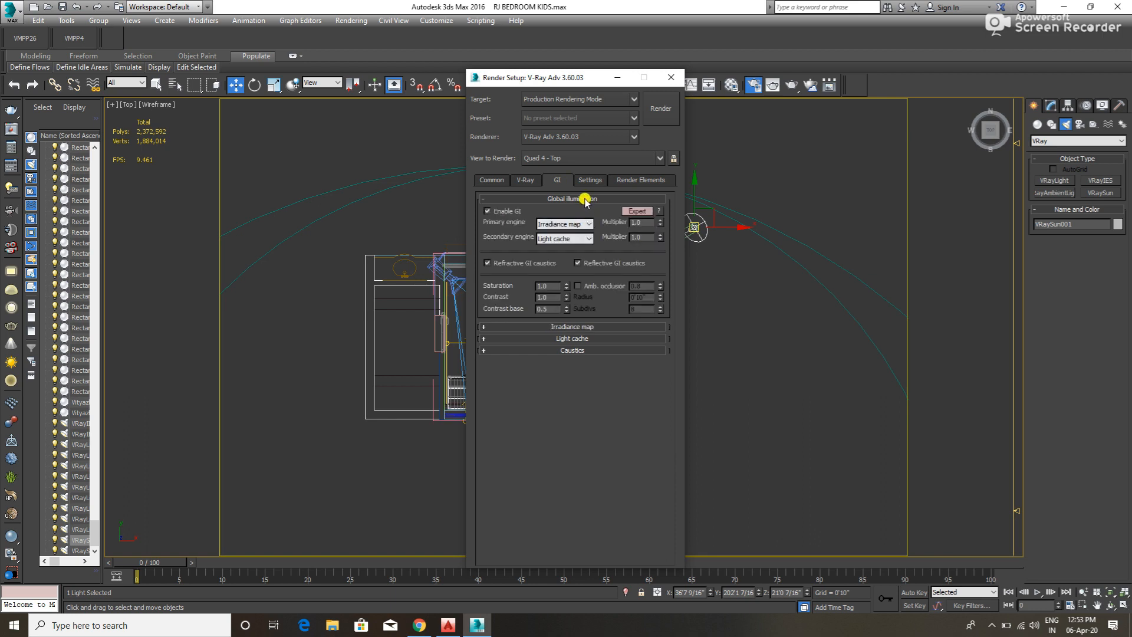
{"action": "left_click", "coordinate": [584, 199]}
- Set the irradiance map preset to Low, review its Expert options and expand the light cache settings
{"action": "left_click", "coordinate": [579, 211]}
{"action": "left_click", "coordinate": [576, 224]}
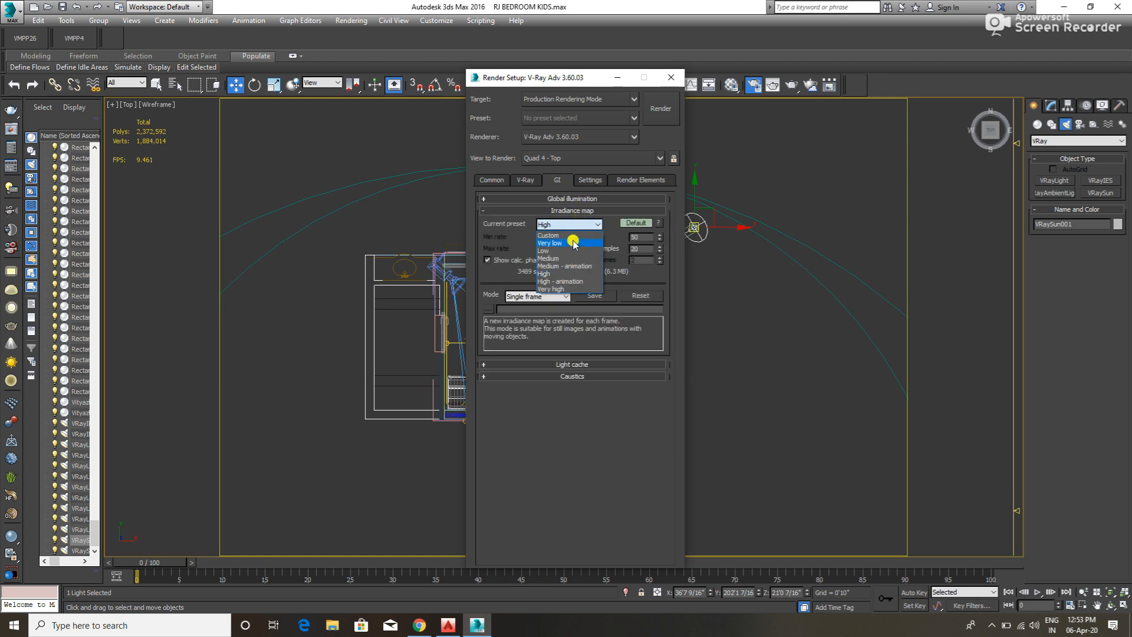
{"action": "left_click", "coordinate": [560, 250]}
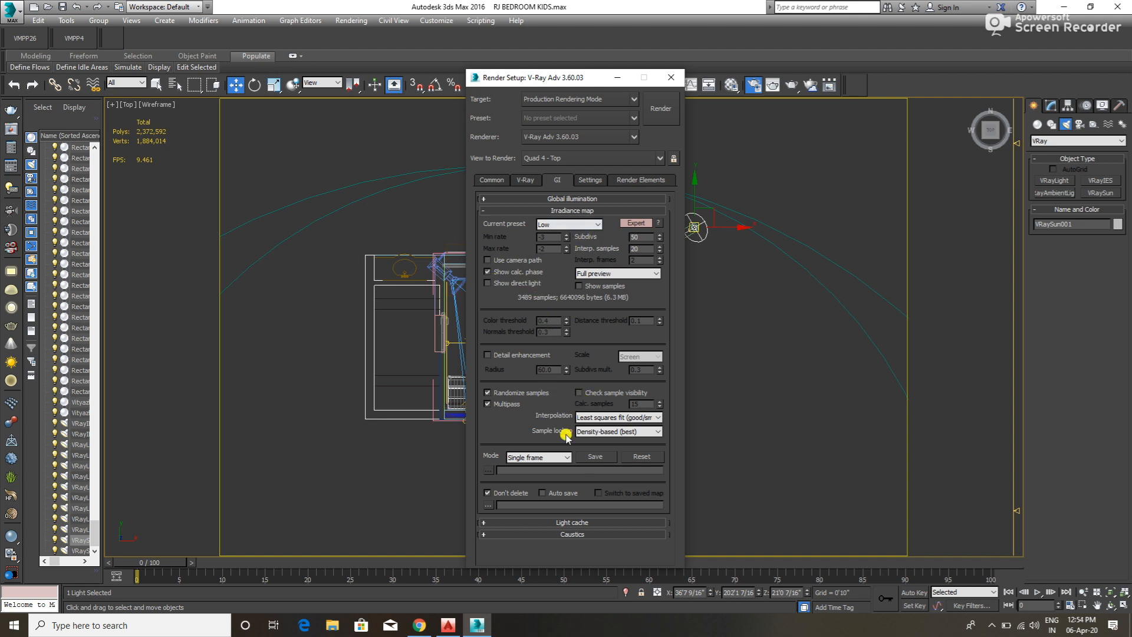
{"action": "left_click", "coordinate": [554, 521]}
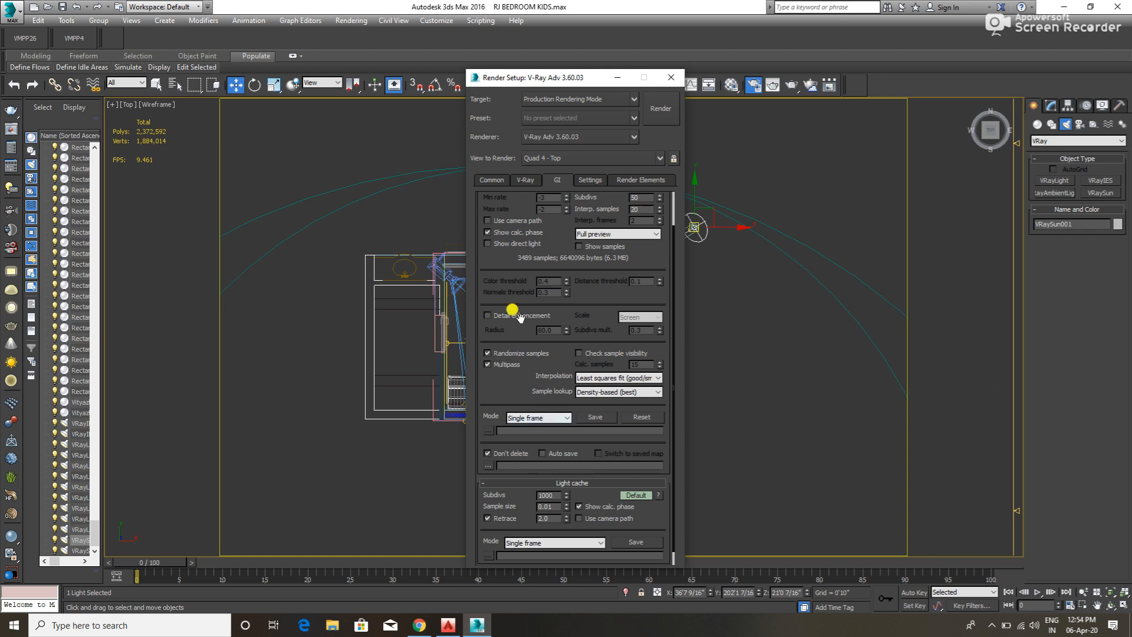
{"action": "scroll", "coordinate": [523, 397], "scroll_direction": "down", "scroll_amount": 1}
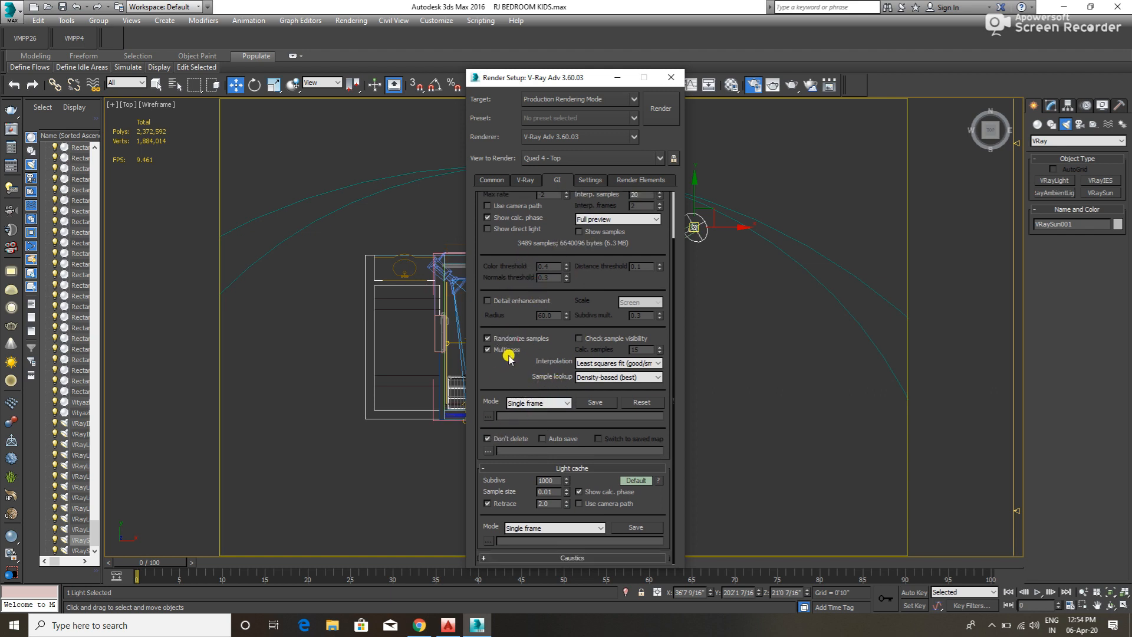
{"action": "left_click_drag", "start_coordinate": [525, 315], "coordinate": [521, 379]}
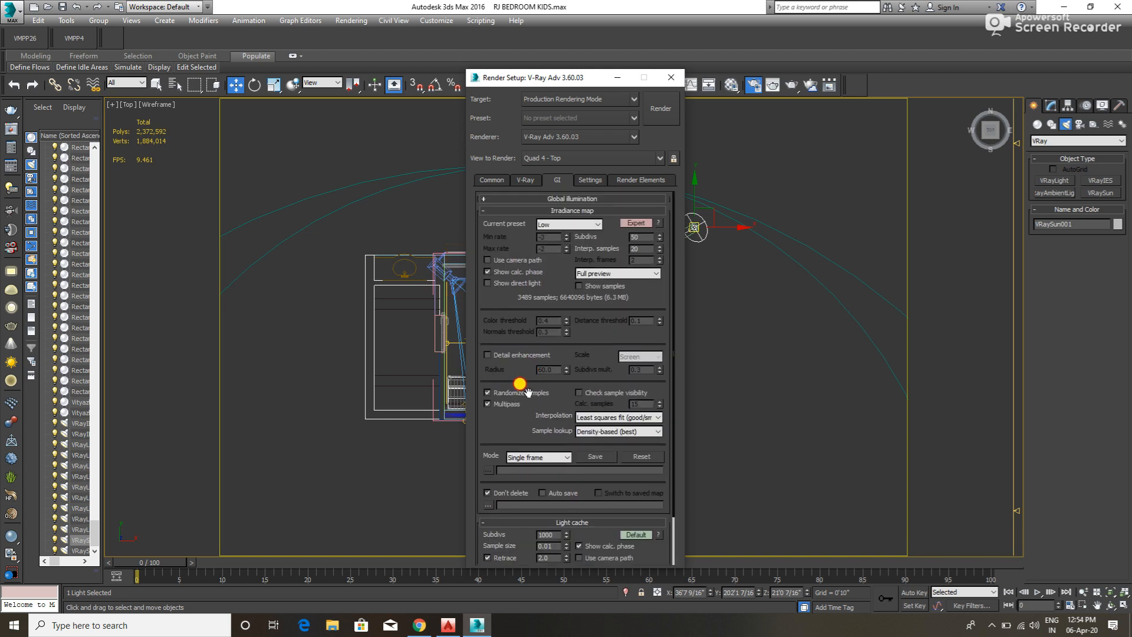
{"action": "left_click", "coordinate": [590, 210]}
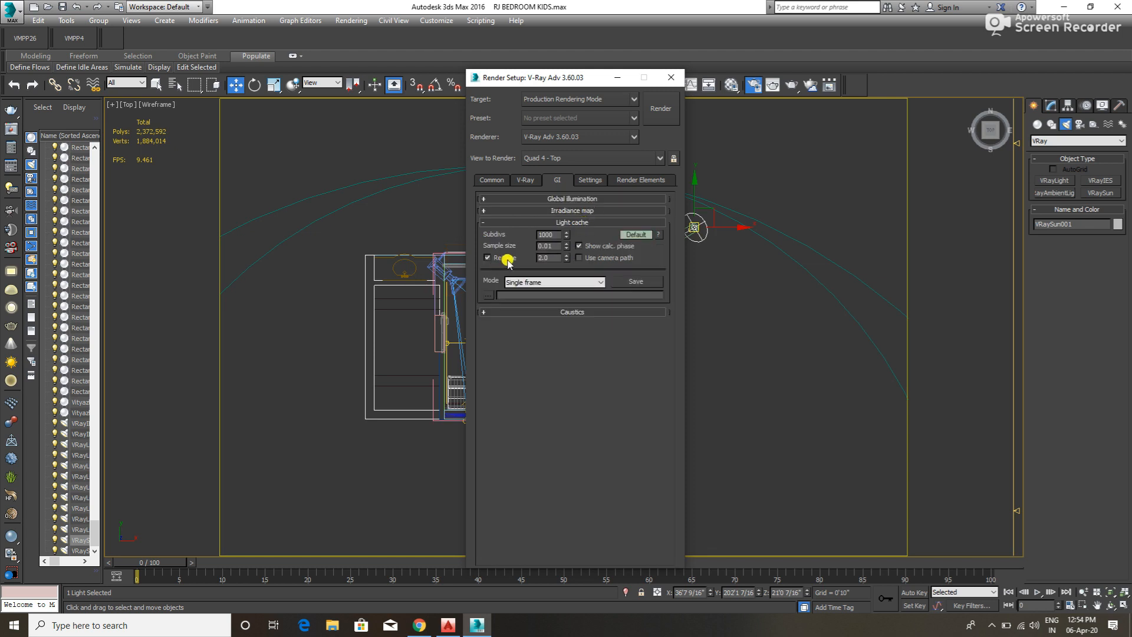
- Switch the light cache settings to Advanced level, review them and collapse the section
{"action": "left_click", "coordinate": [640, 235]}
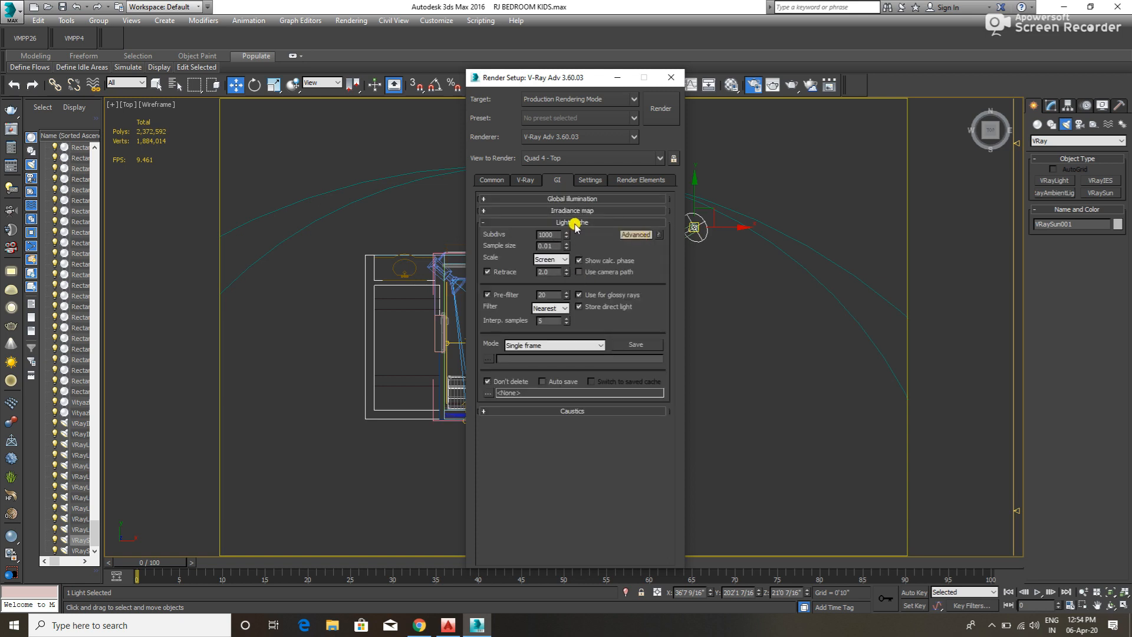
{"action": "key", "text": "ctrl+F6"}
{"action": "left_click", "coordinate": [471, 555]}
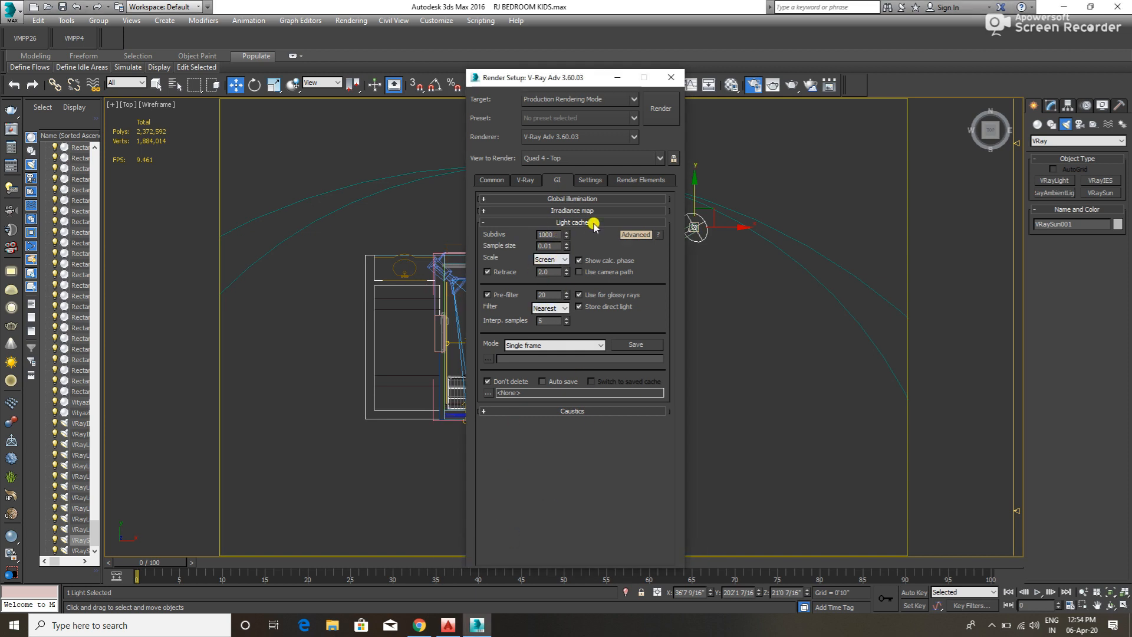
{"action": "left_click", "coordinate": [584, 222]}
- In the V-Ray system settings, set the dynamic memory limit to 4000, enable low thread priority and show the Expert level
{"action": "left_click", "coordinate": [588, 180]}
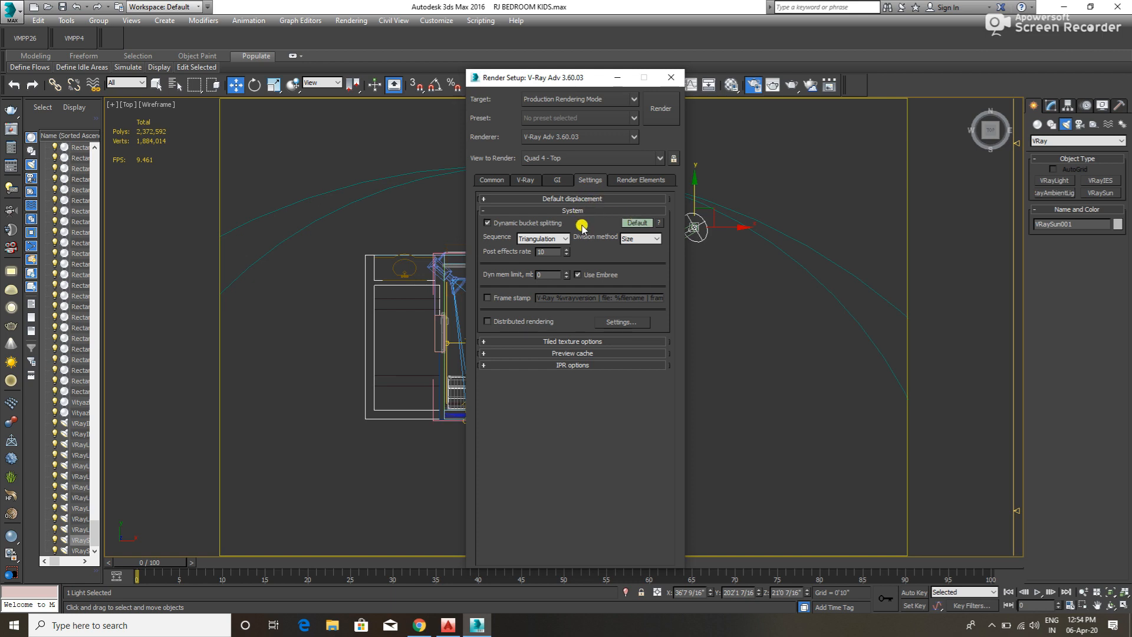
{"action": "left_click", "coordinate": [636, 223]}
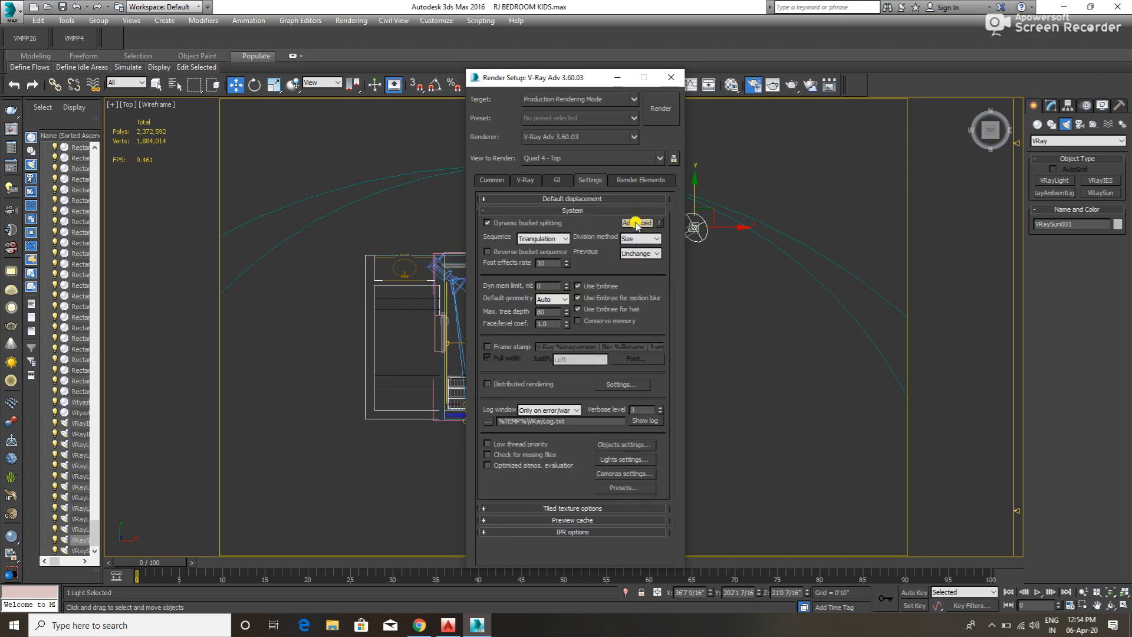
{"action": "left_click_drag", "start_coordinate": [556, 287], "coordinate": [512, 282]}
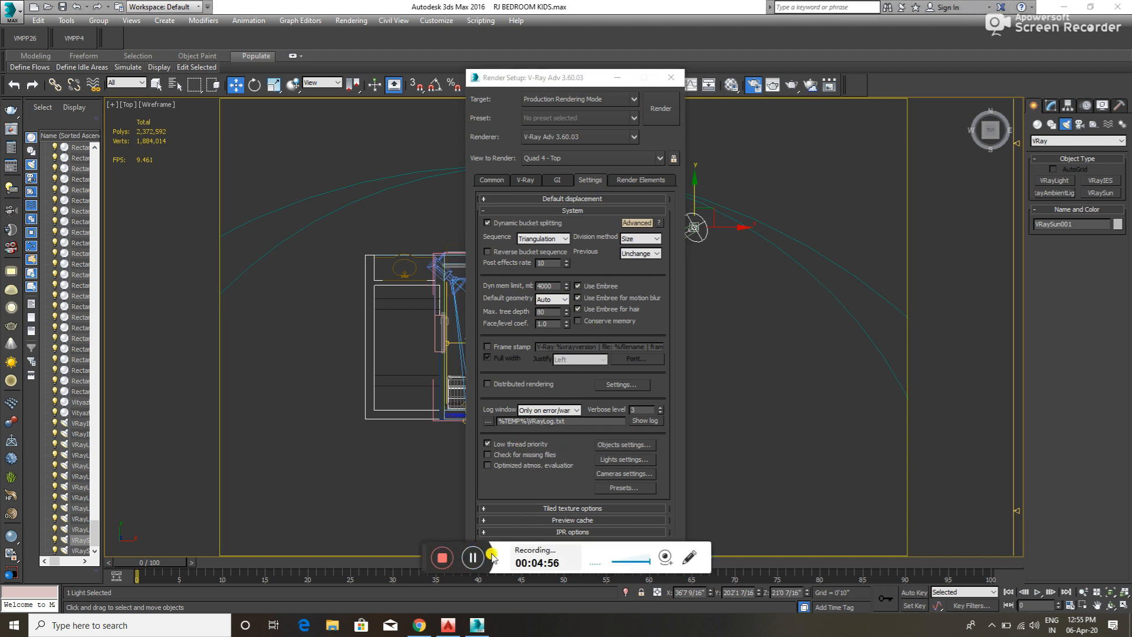
{"action": "left_click", "coordinate": [637, 222]}
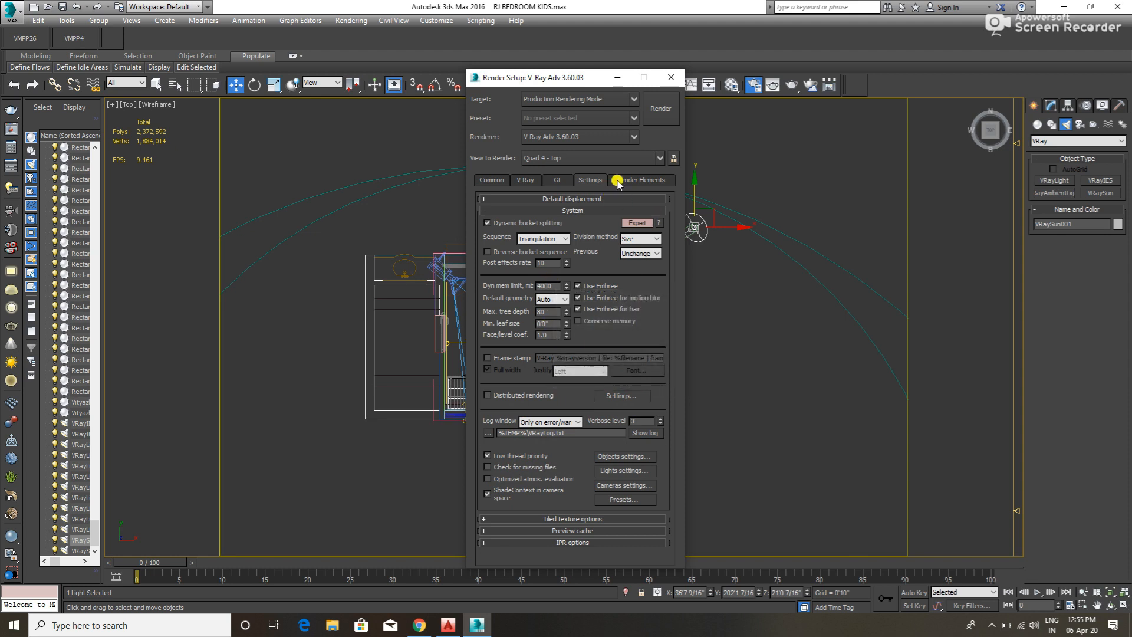
{"action": "left_click", "coordinate": [581, 211]}
- Review the tiled texture options and the preview cache options
{"action": "left_click", "coordinate": [585, 223]}
{"action": "left_click", "coordinate": [585, 222]}
{"action": "left_click", "coordinate": [578, 234]}
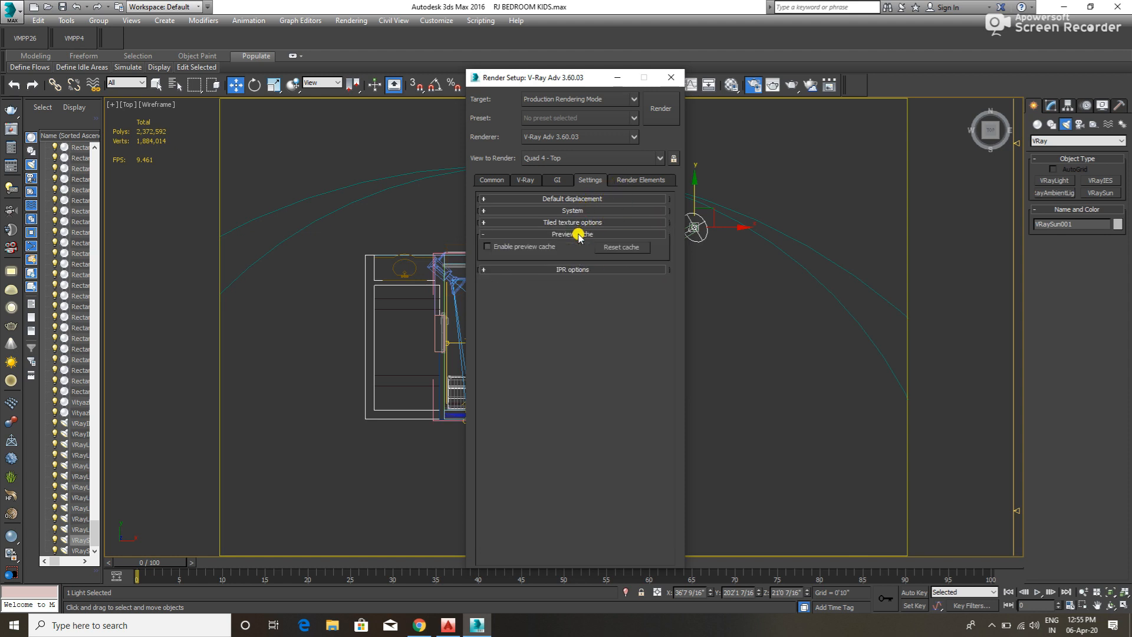
{"action": "left_click", "coordinate": [575, 234]}
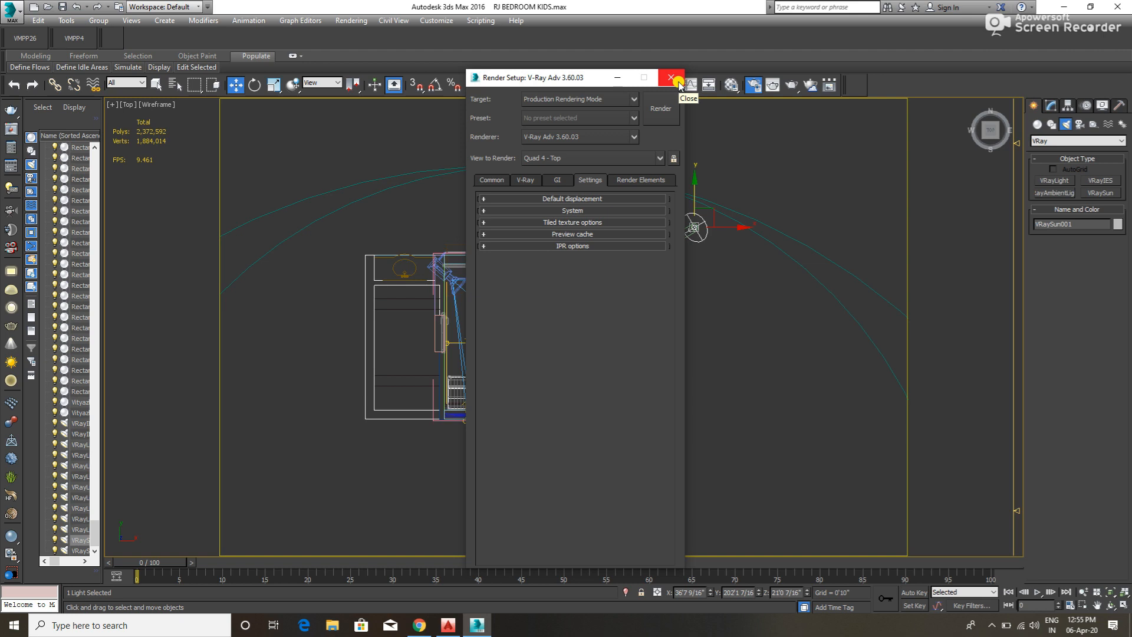
- Select the physical camera PhysCamera003 in the plan and switch the viewport to its view, moving the render setup window out of the way
{"action": "left_click_drag", "start_coordinate": [596, 79], "coordinate": [782, 82]}
{"action": "left_click", "coordinate": [453, 283]}
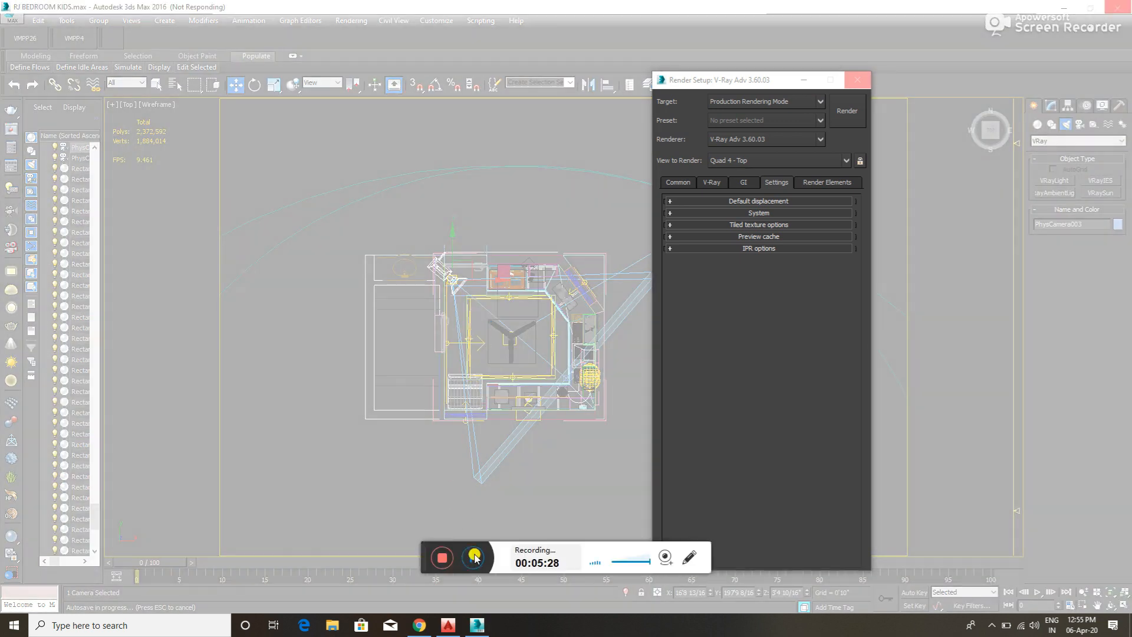
{"action": "left_click", "coordinate": [474, 557]}
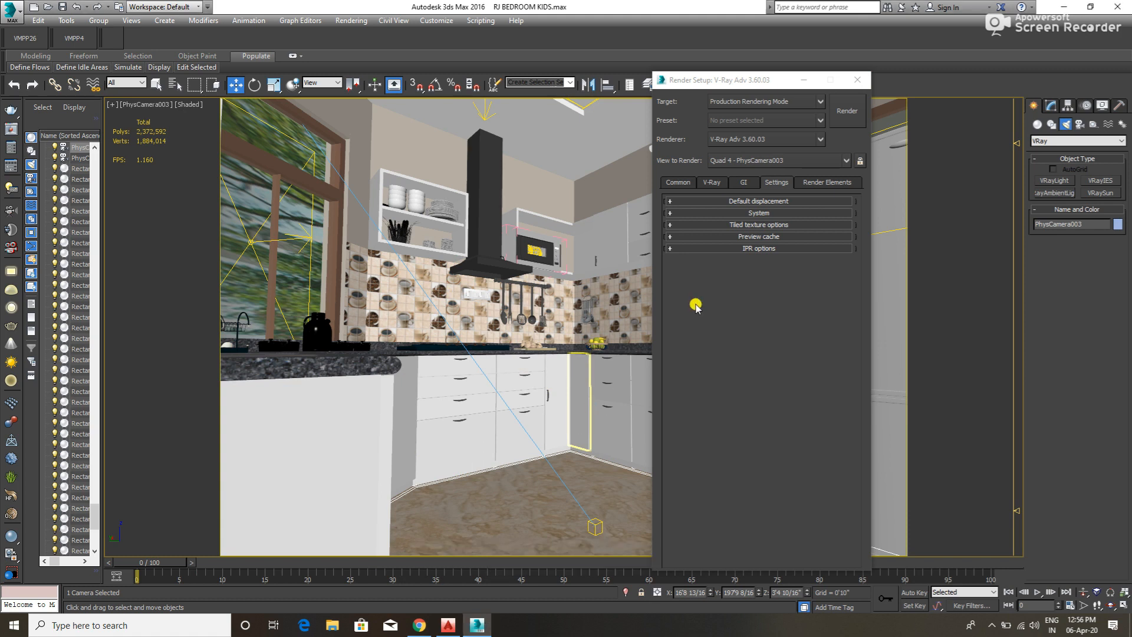
{"action": "left_click_drag", "start_coordinate": [781, 84], "coordinate": [424, 108]}
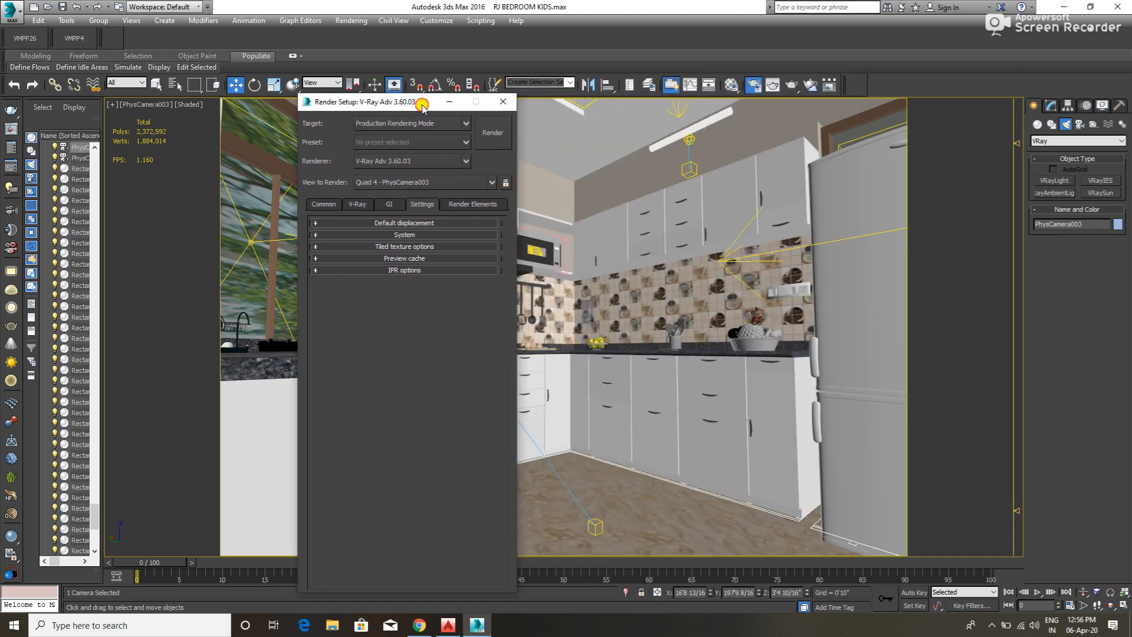
- Start the production render of the PhysCamera003 kitchen view and confirm overwriting the existing PNG output file
{"action": "left_click", "coordinate": [490, 136]}
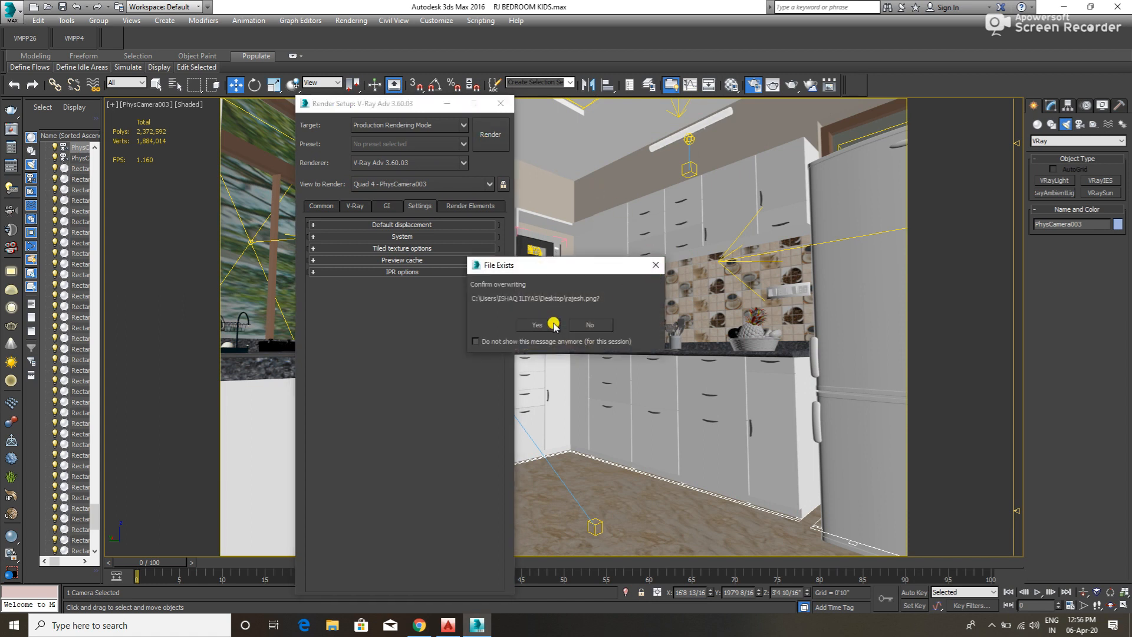
{"action": "left_click", "coordinate": [537, 324]}
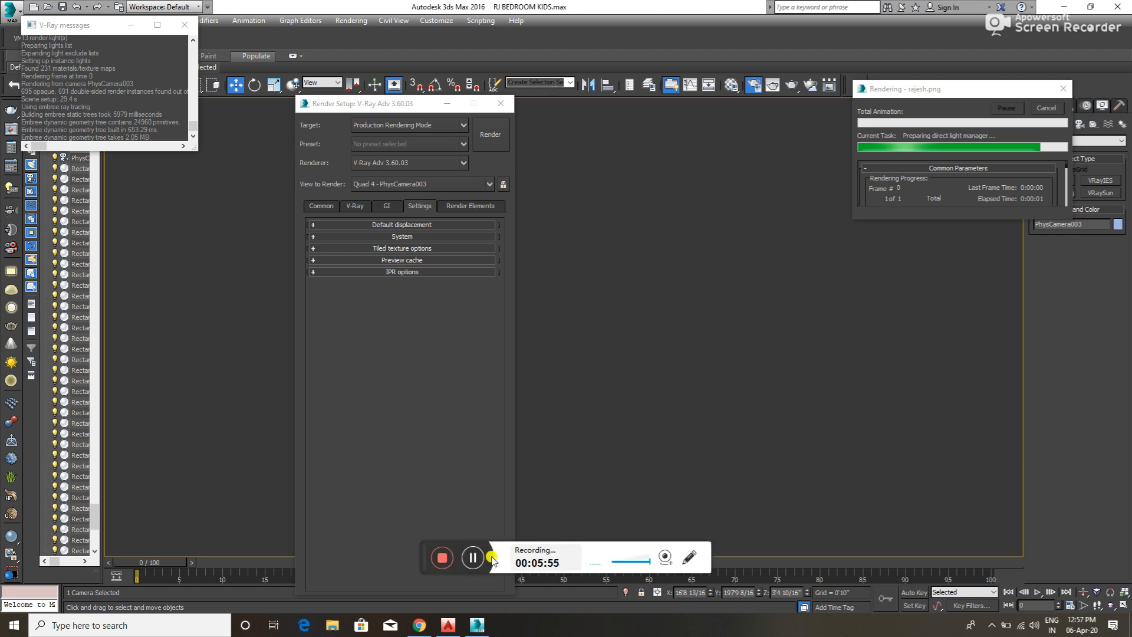
{"action": "left_click", "coordinate": [472, 558]}
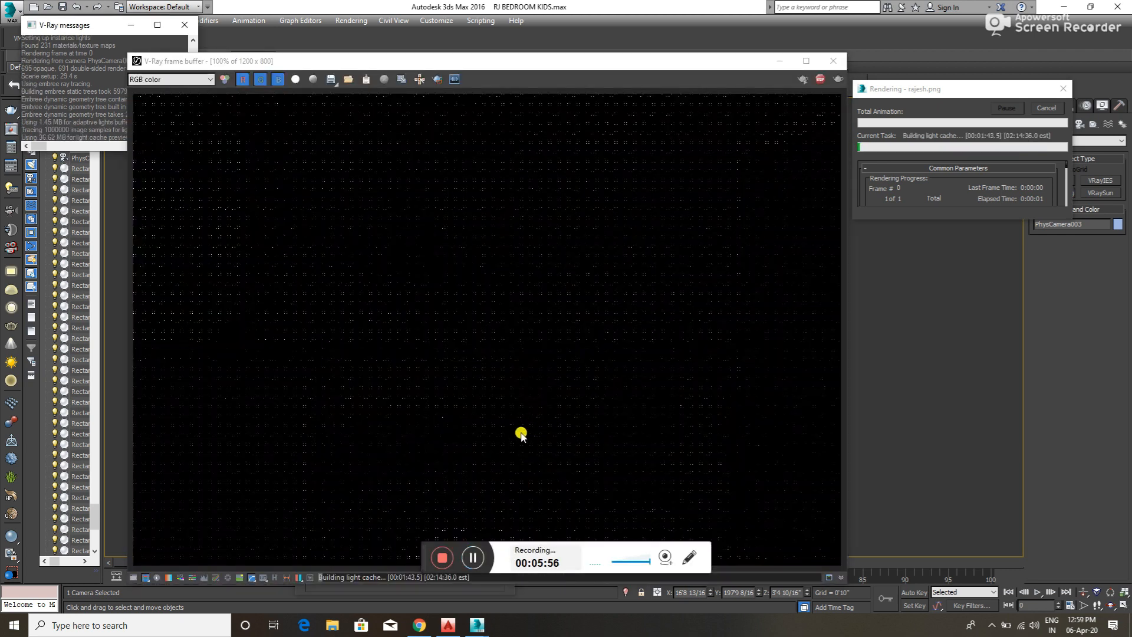
- Examine the early light cache samples of the kitchen view in the V-Ray frame buffer
{"action": "scroll", "coordinate": [554, 419], "scroll_direction": "down", "scroll_amount": 1}
{"action": "scroll", "coordinate": [522, 407], "scroll_direction": "down", "scroll_amount": 1}
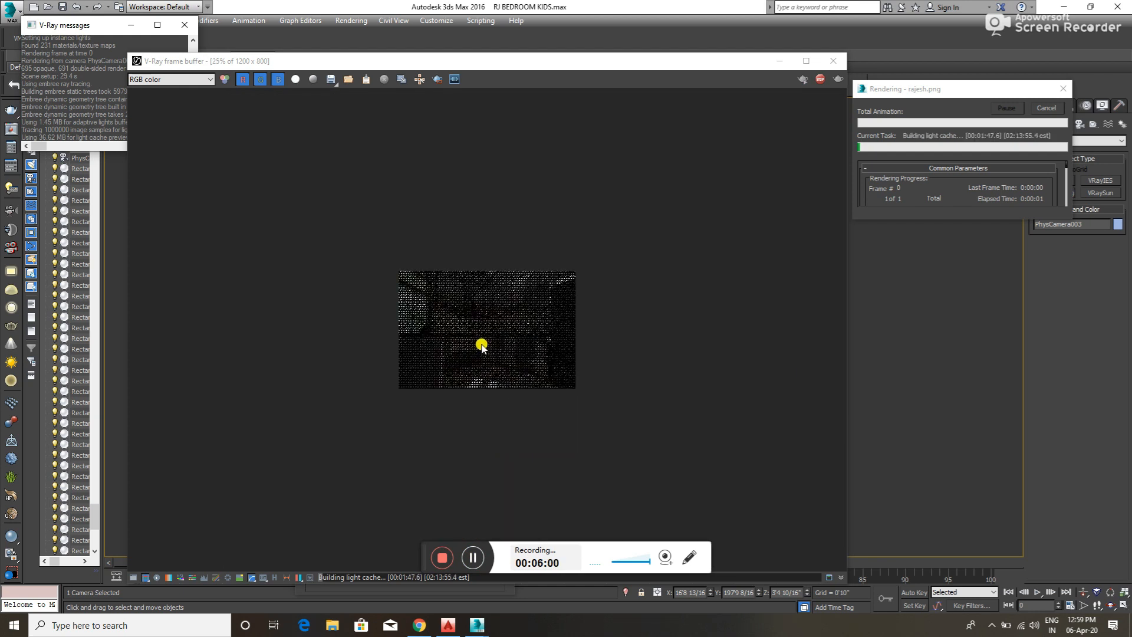
{"action": "scroll", "coordinate": [502, 362], "scroll_direction": "up", "scroll_amount": 1}
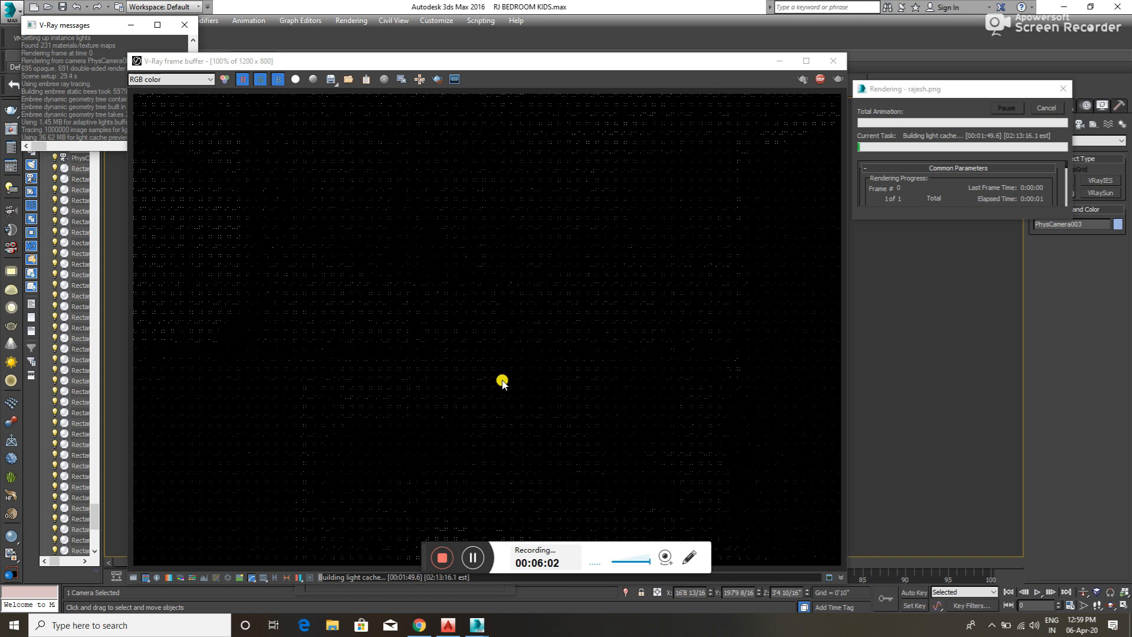
{"action": "scroll", "coordinate": [501, 448], "scroll_direction": "down", "scroll_amount": 1}
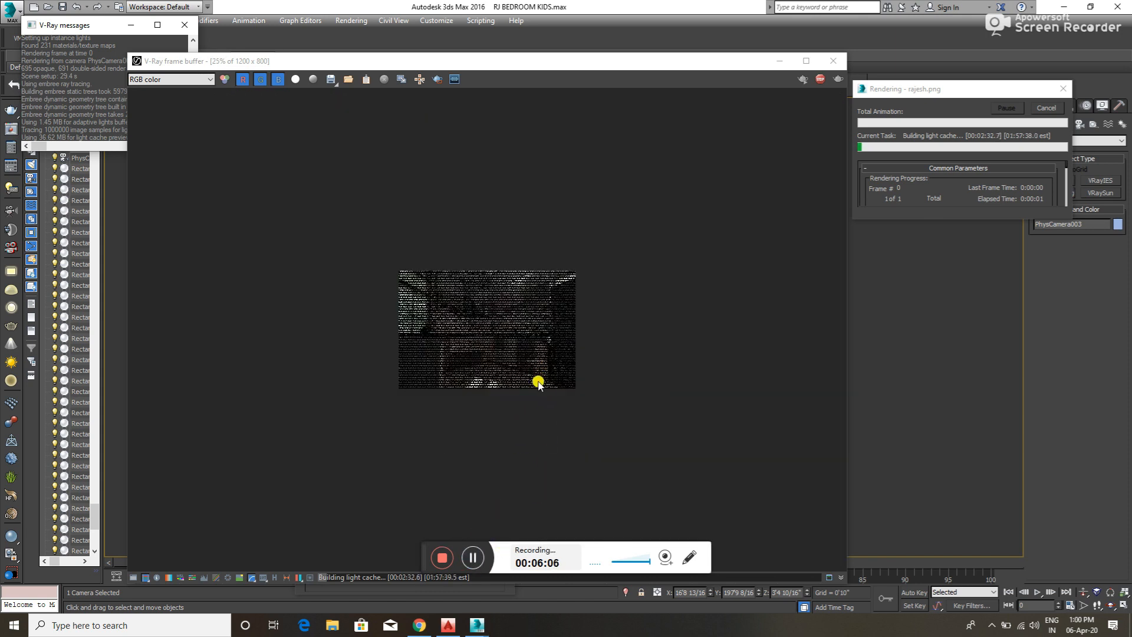
{"action": "scroll", "coordinate": [538, 384], "scroll_direction": "up", "scroll_amount": 1}
{"action": "scroll", "coordinate": [538, 386], "scroll_direction": "down", "scroll_amount": 2}
{"action": "scroll", "coordinate": [502, 349], "scroll_direction": "up", "scroll_amount": 1}
{"action": "scroll", "coordinate": [508, 357], "scroll_direction": "up", "scroll_amount": 1}
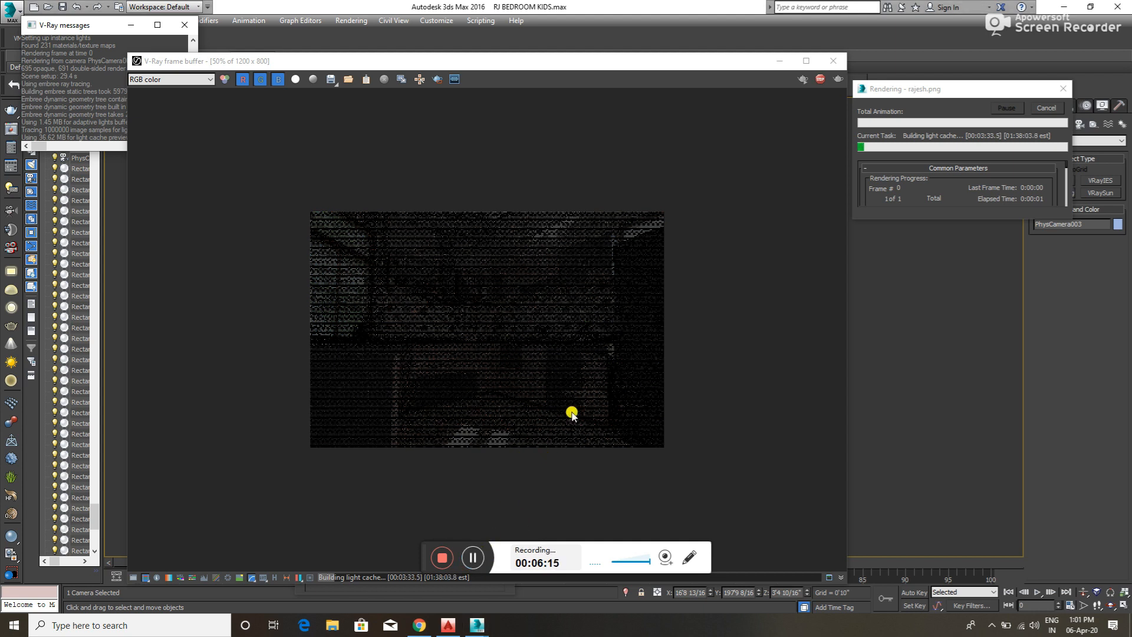
{"action": "scroll", "coordinate": [572, 411], "scroll_direction": "down", "scroll_amount": 1}
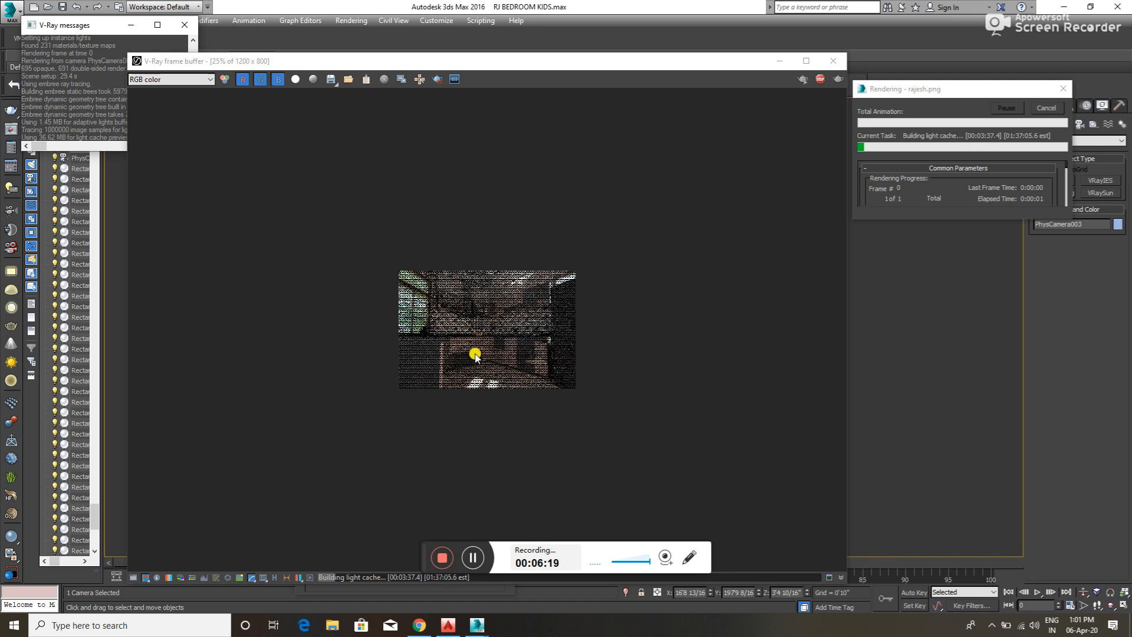
{"action": "scroll", "coordinate": [475, 354], "scroll_direction": "up", "scroll_amount": 1}
{"action": "scroll", "coordinate": [477, 357], "scroll_direction": "down", "scroll_amount": 4}
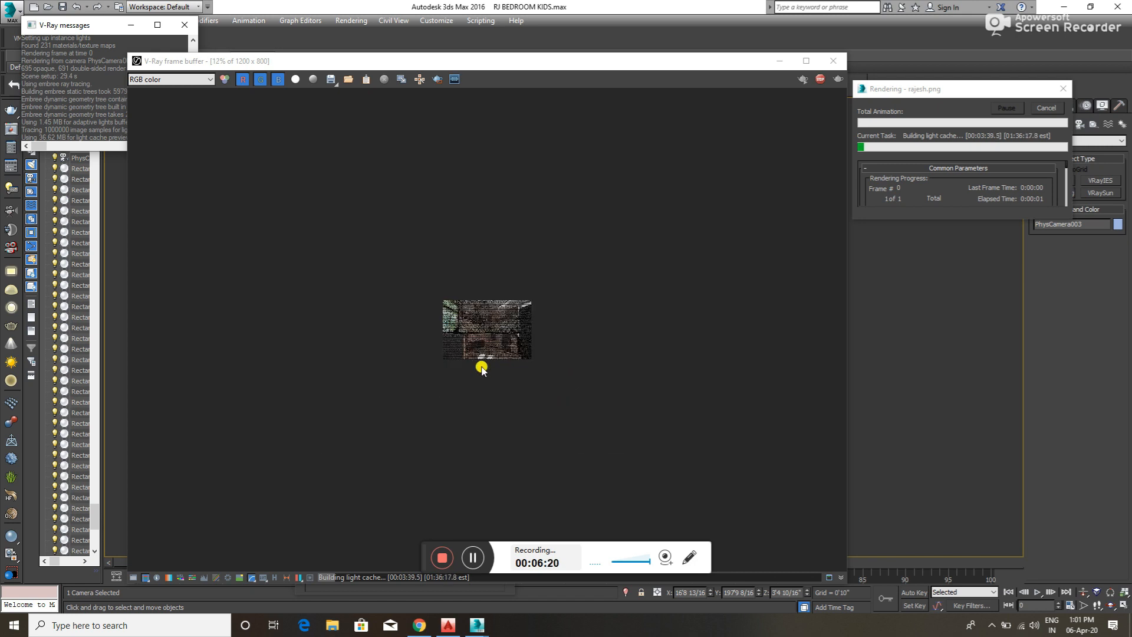
{"action": "scroll", "coordinate": [481, 361], "scroll_direction": "up", "scroll_amount": 4}
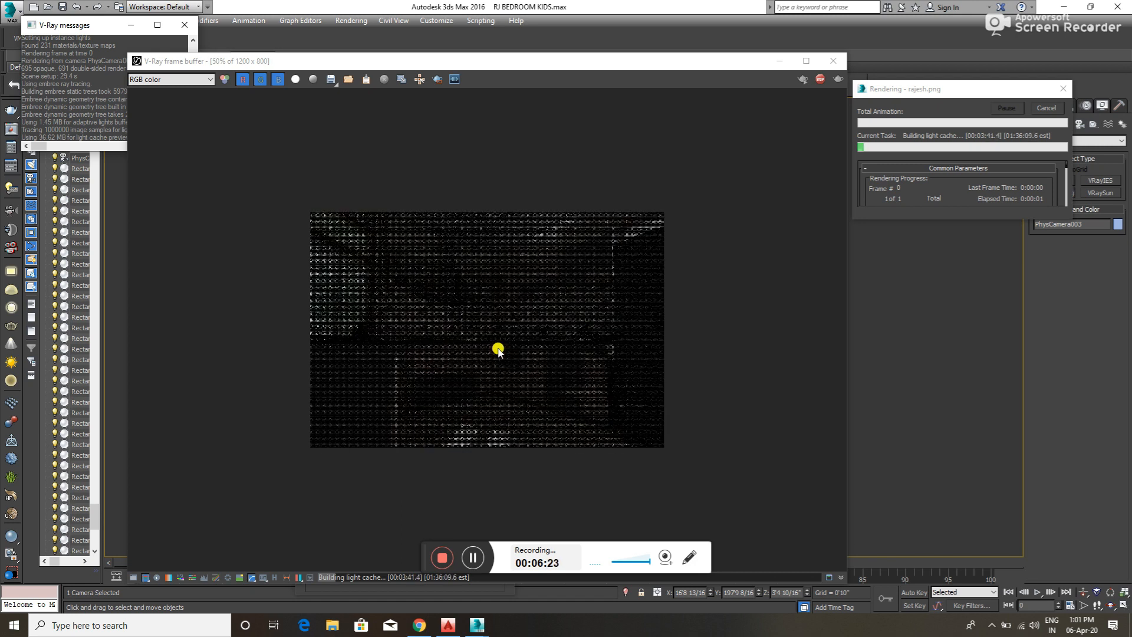
{"action": "scroll", "coordinate": [470, 351], "scroll_direction": "up", "scroll_amount": 1}
{"action": "scroll", "coordinate": [477, 374], "scroll_direction": "down", "scroll_amount": 1}
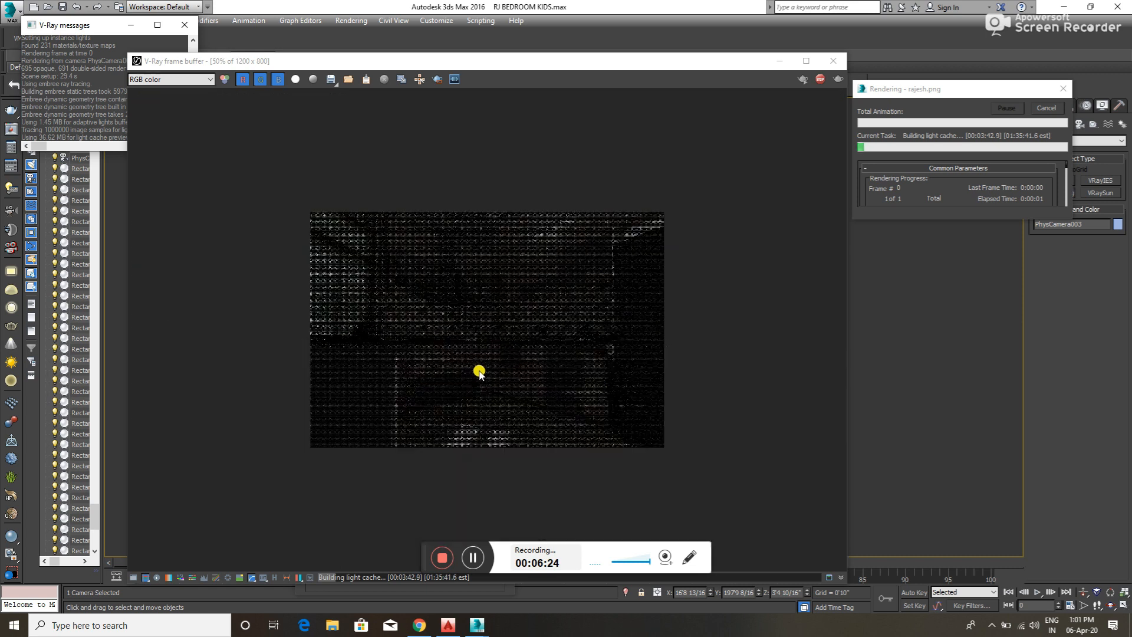
- Check the light cache progress and inspect the window, cabinets, backsplash and floor sunlight in the developing kitchen image
{"action": "left_click", "coordinate": [472, 558]}
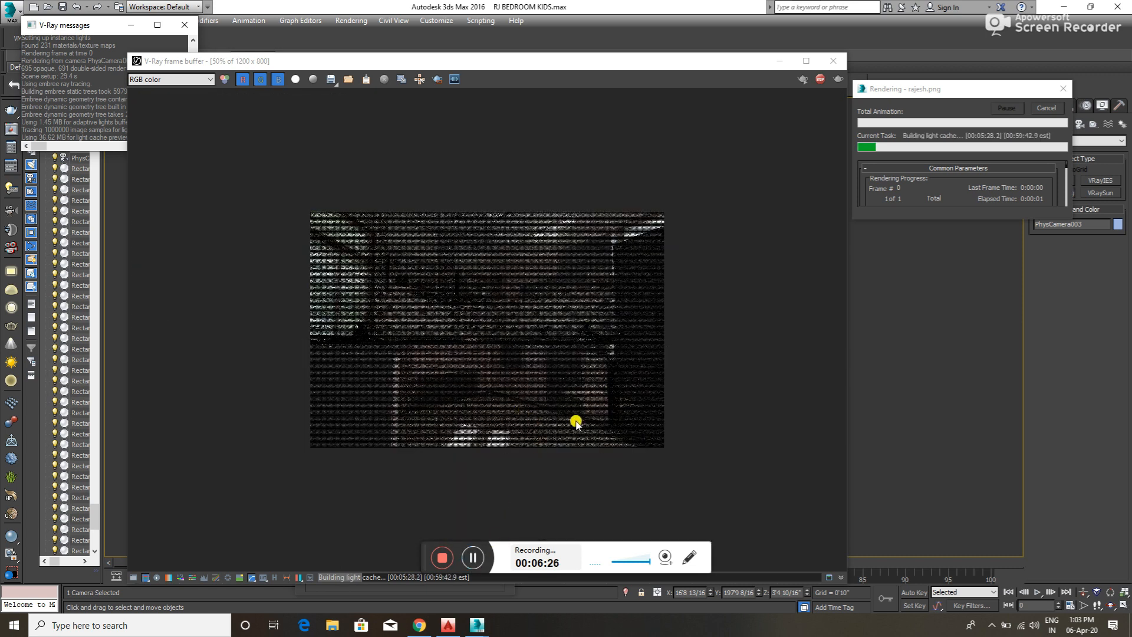
{"action": "scroll", "coordinate": [536, 435], "scroll_direction": "up", "scroll_amount": 1}
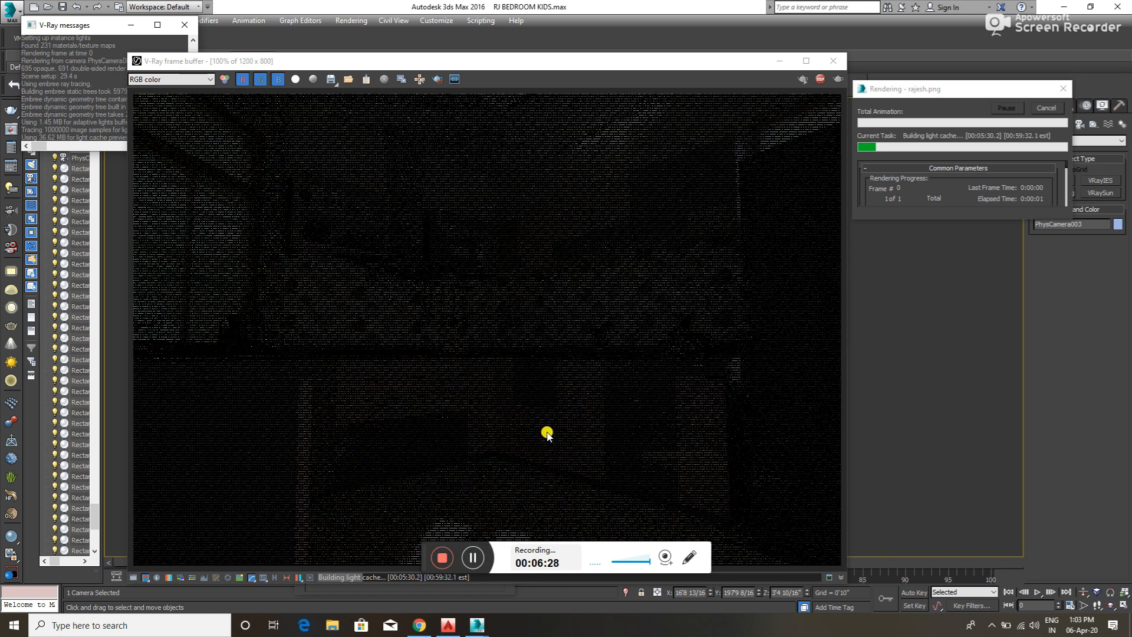
{"action": "scroll", "coordinate": [549, 434], "scroll_direction": "down", "scroll_amount": 1}
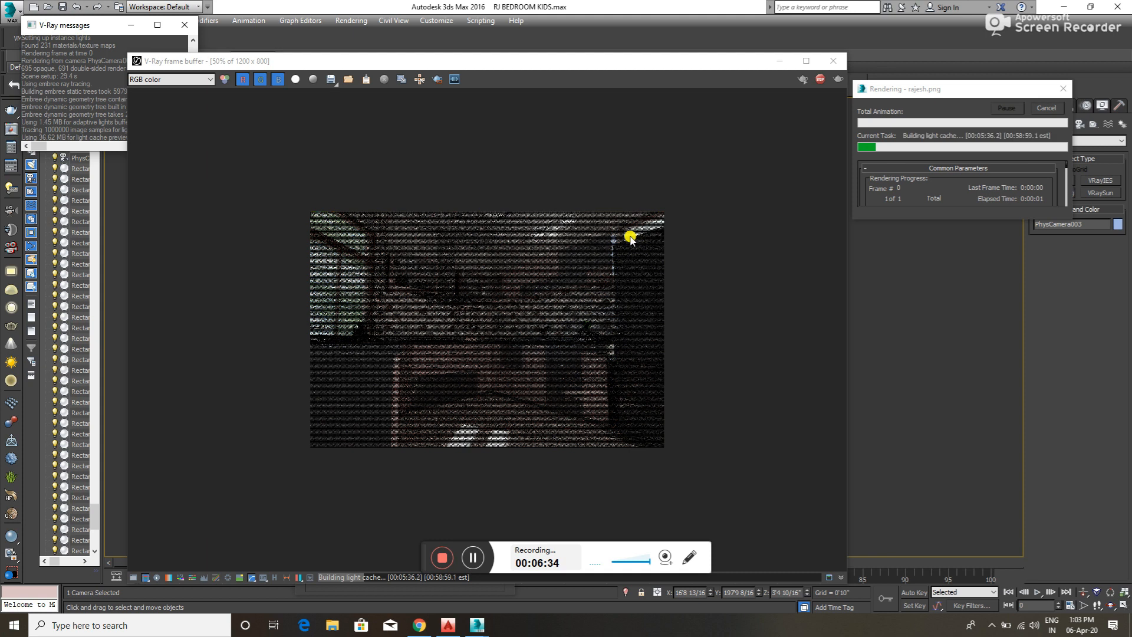
{"action": "scroll", "coordinate": [586, 268], "scroll_direction": "up", "scroll_amount": 1}
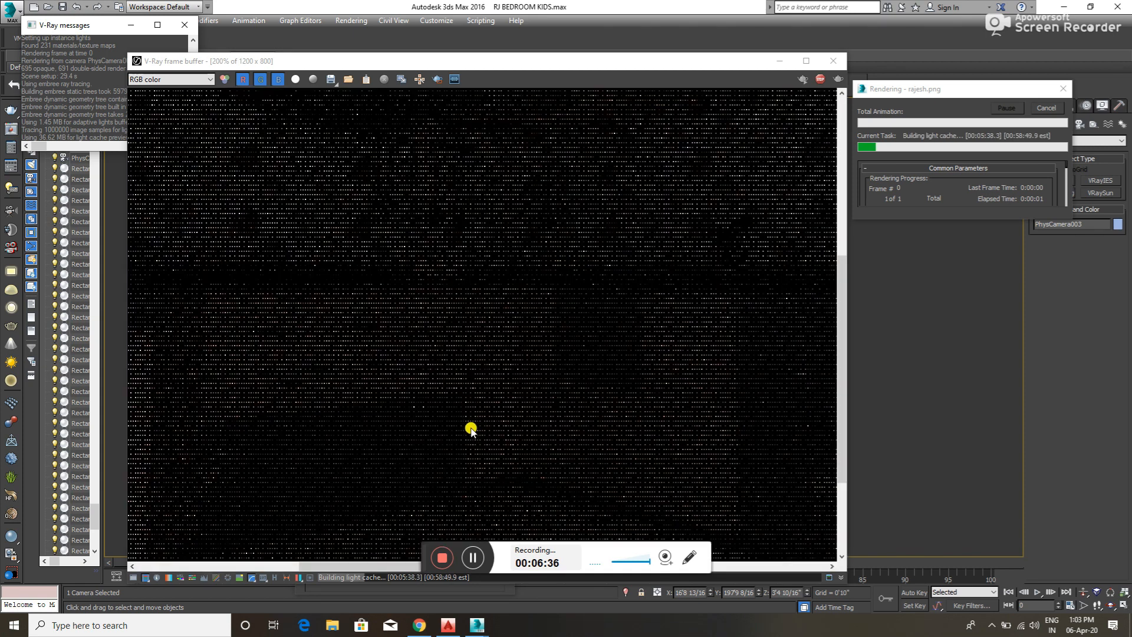
{"action": "scroll", "coordinate": [534, 397], "scroll_direction": "down", "scroll_amount": 1}
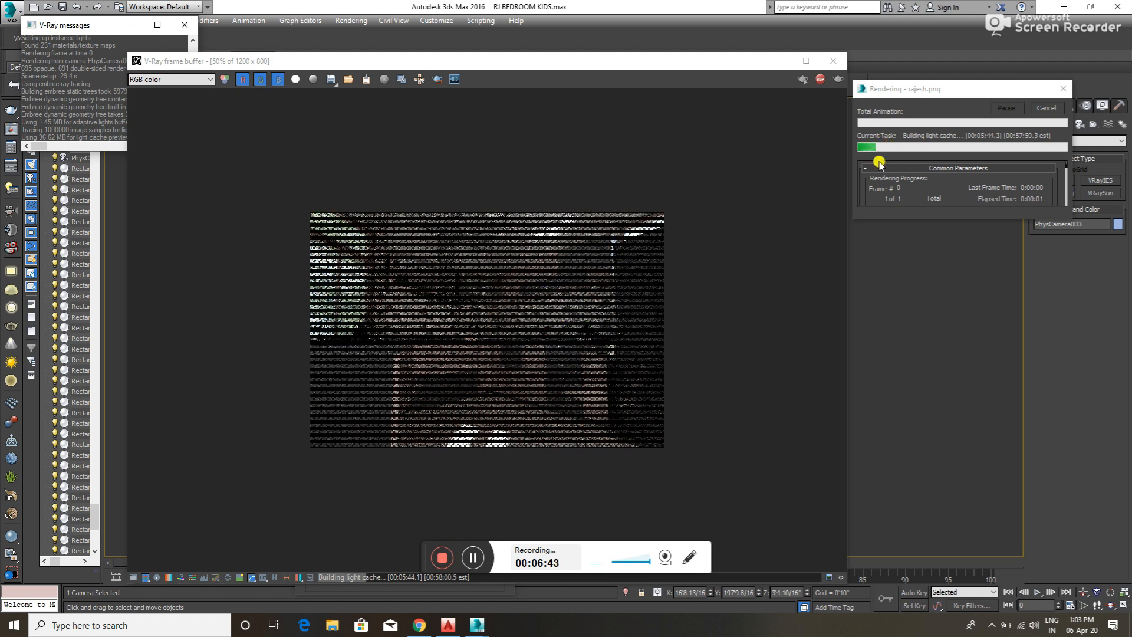
{"action": "scroll", "coordinate": [444, 343], "scroll_direction": "up", "scroll_amount": 1}
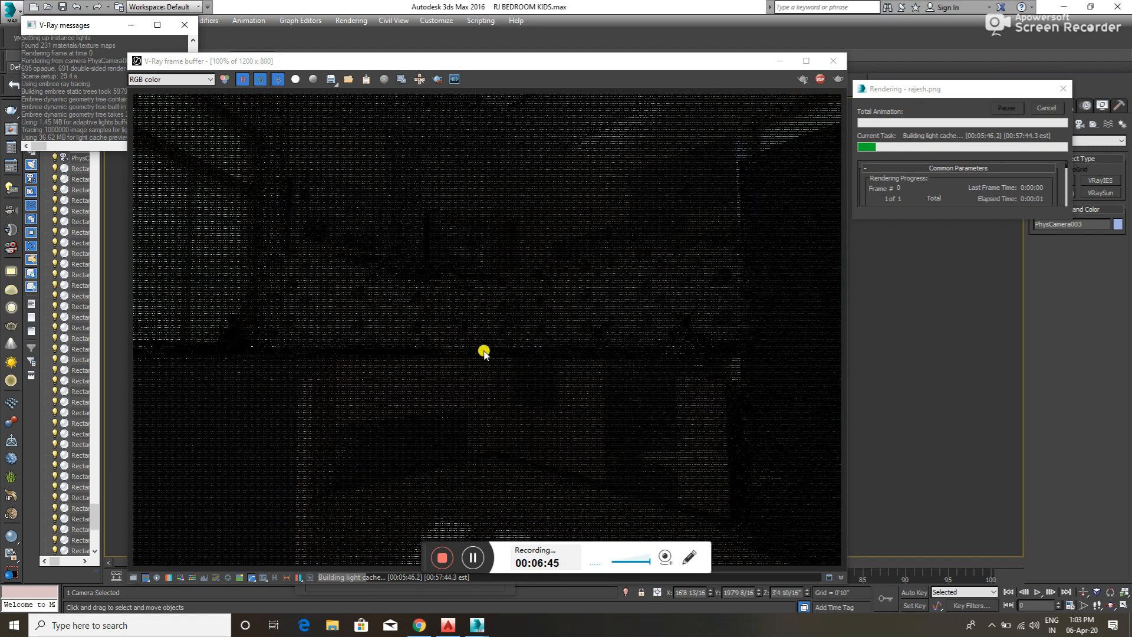
{"action": "scroll", "coordinate": [528, 339], "scroll_direction": "down", "scroll_amount": 1}
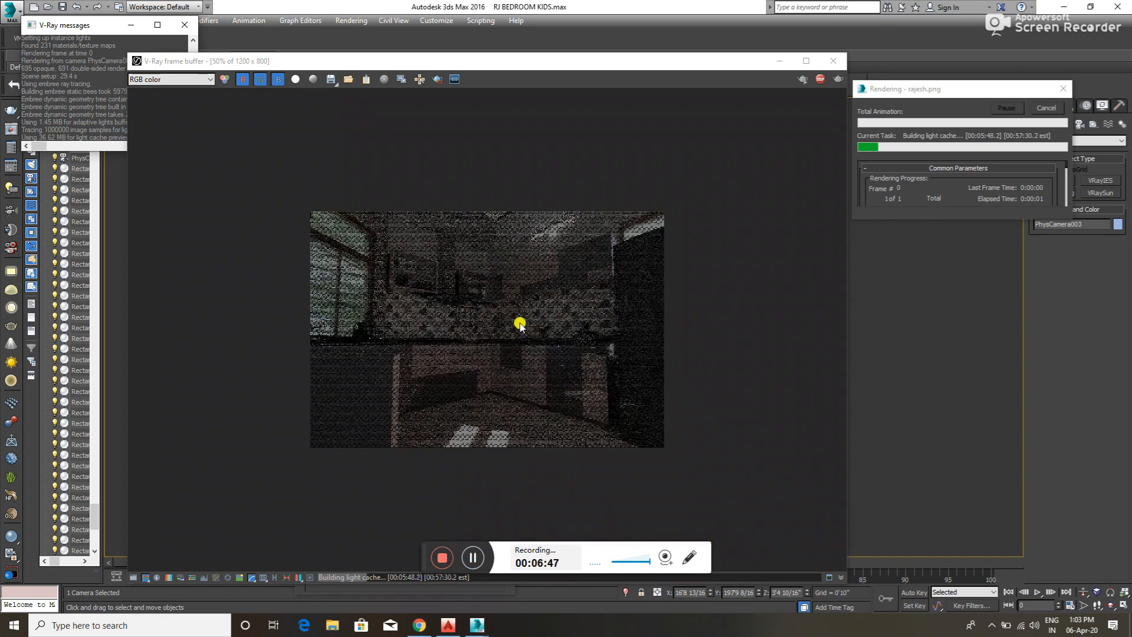
{"action": "left_click", "coordinate": [474, 556]}
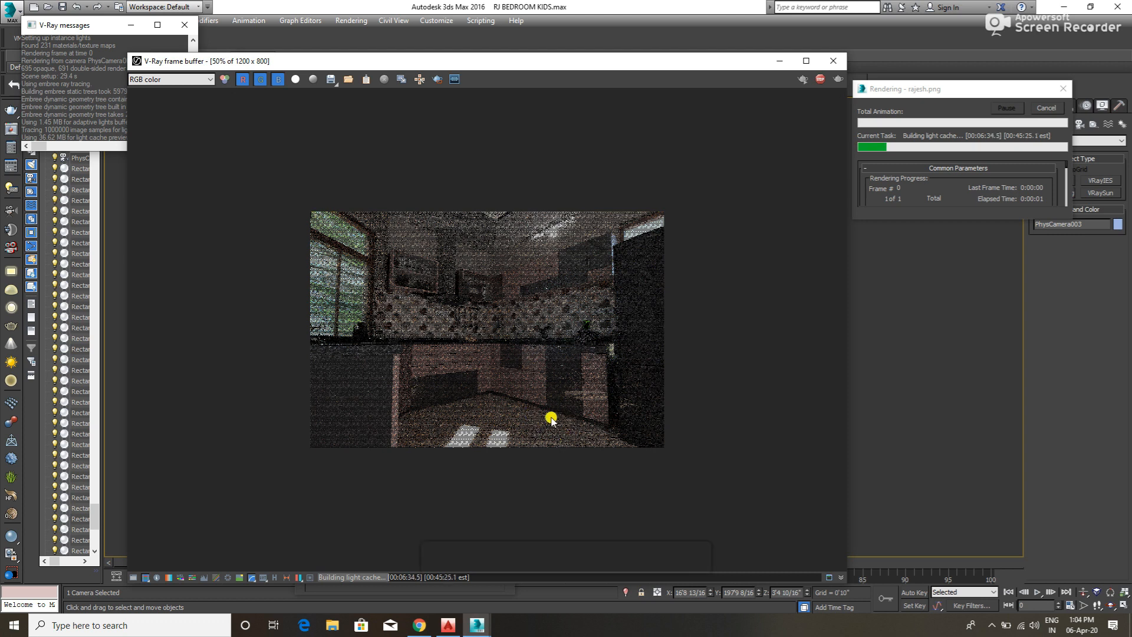
{"action": "left_click", "coordinate": [473, 557]}
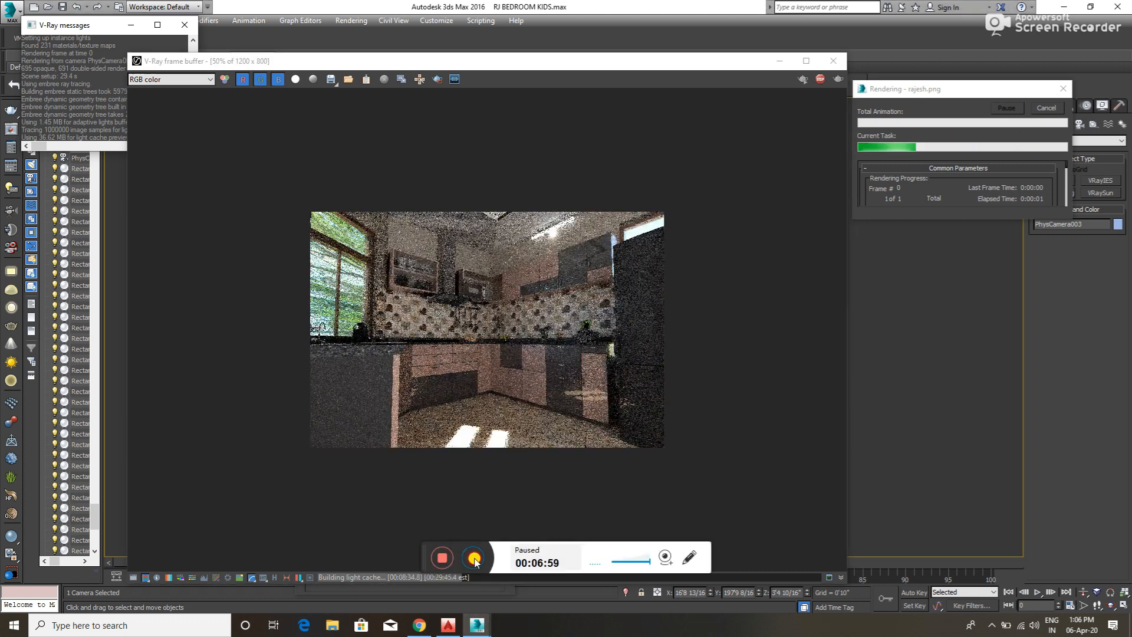
{"action": "left_click", "coordinate": [473, 557]}
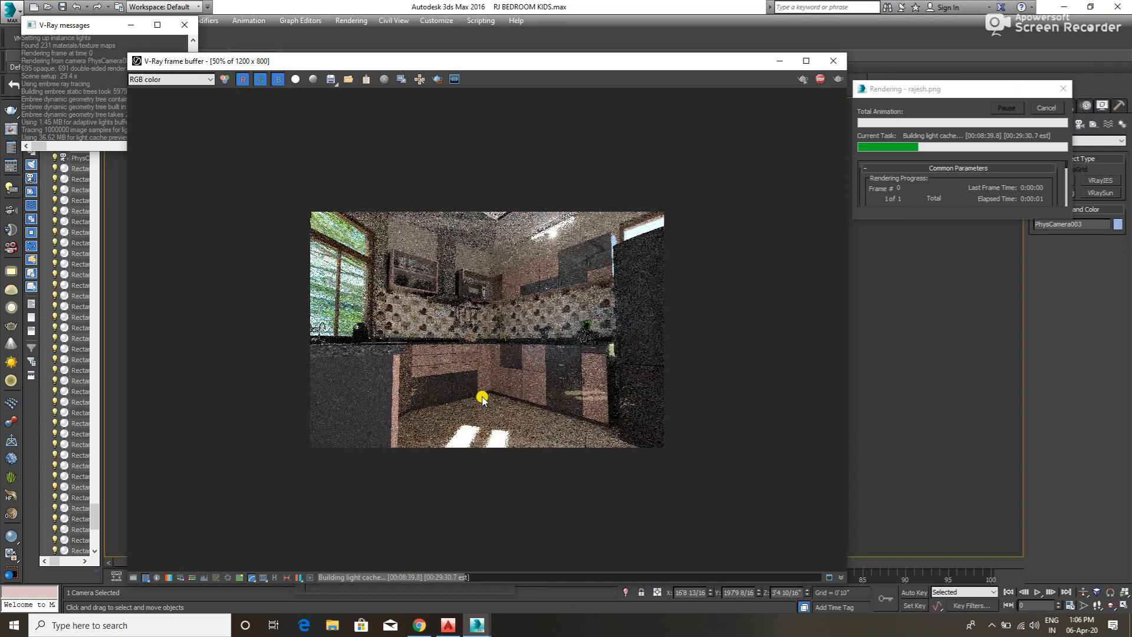
{"action": "double_click", "coordinate": [482, 399]}
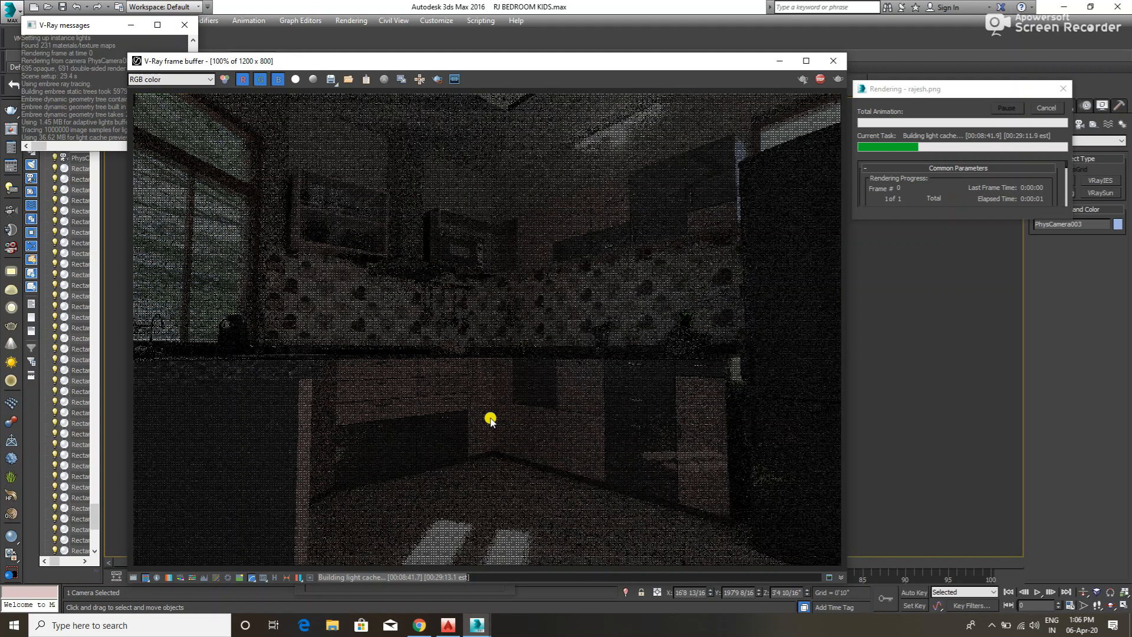
{"action": "scroll", "coordinate": [482, 416], "scroll_direction": "down", "scroll_amount": 1}
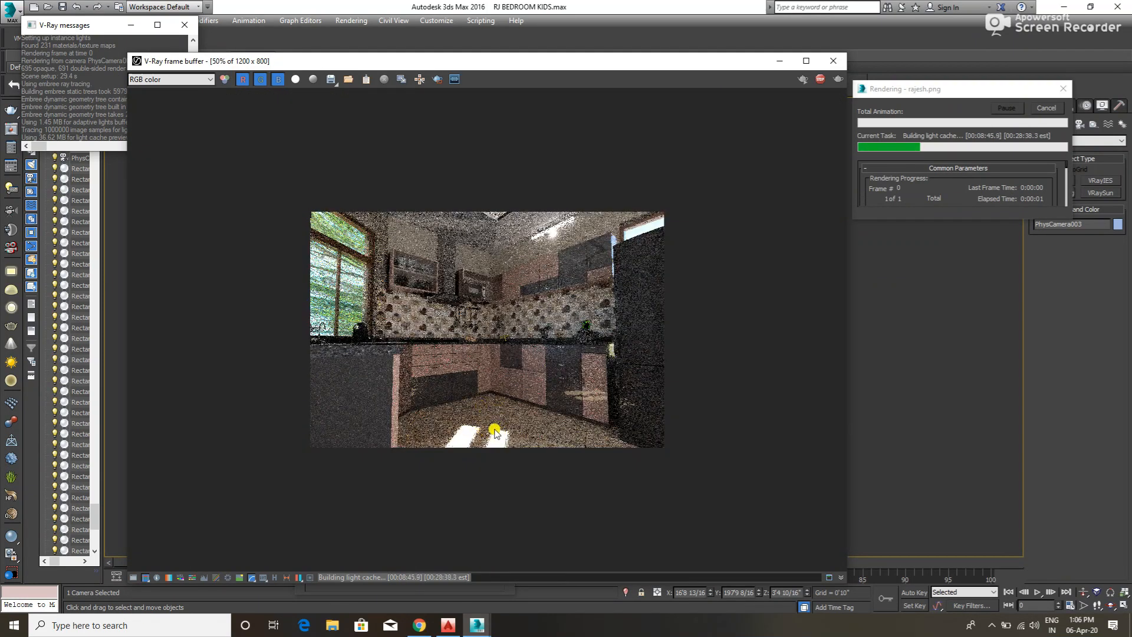
{"action": "scroll", "coordinate": [506, 439], "scroll_direction": "up", "scroll_amount": 1}
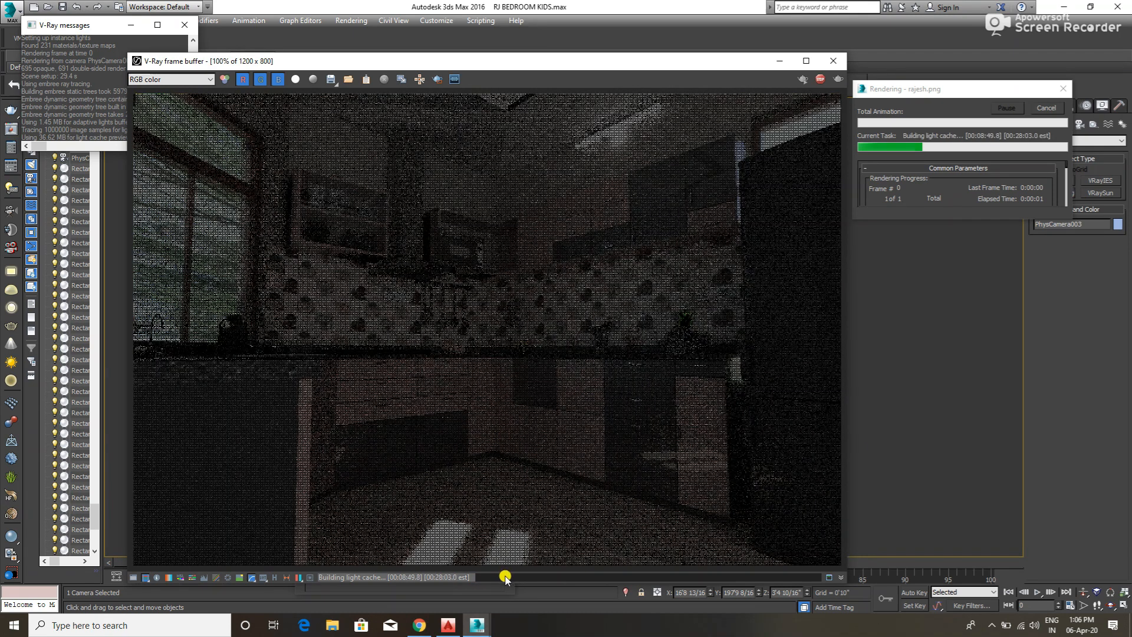
{"action": "mouse_move", "coordinate": [502, 573]}
{"action": "scroll", "coordinate": [484, 445], "scroll_direction": "down", "scroll_amount": 1}
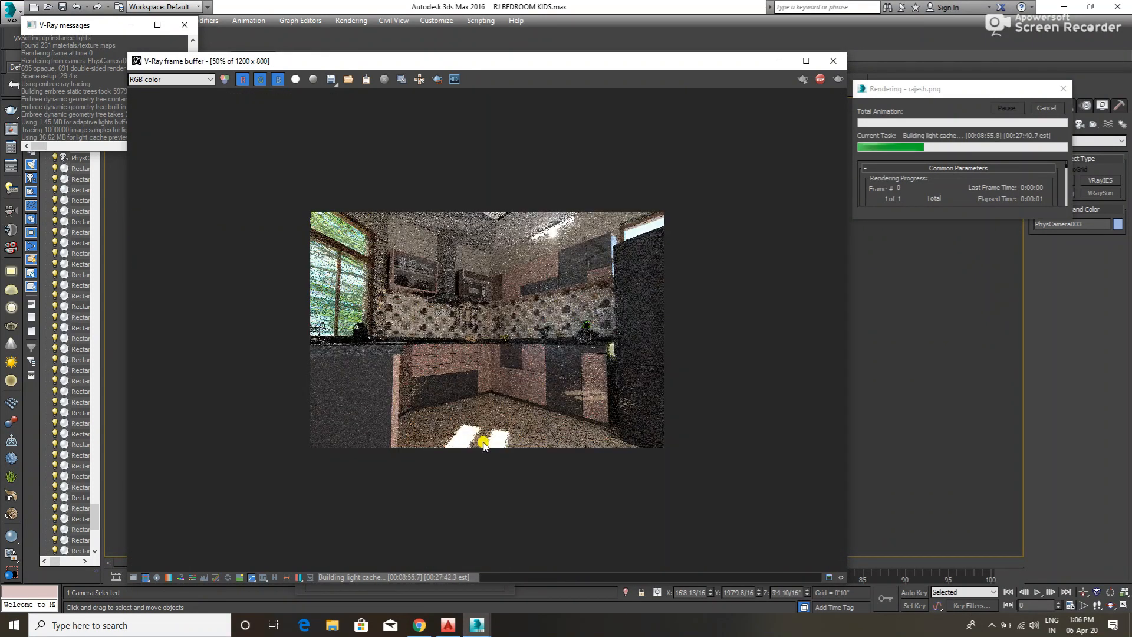